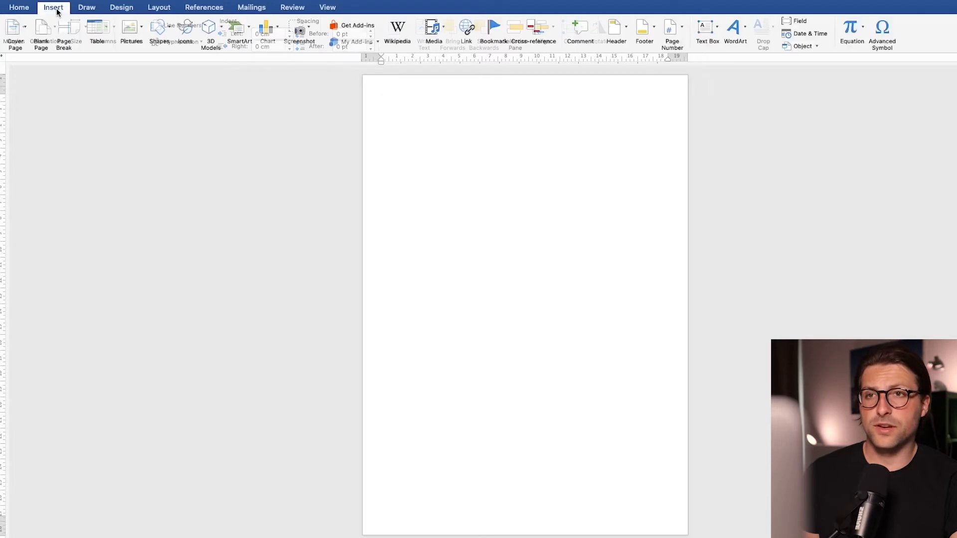
Step: Draw a text box spanning the width of the page at its top
left_click(155, 34)
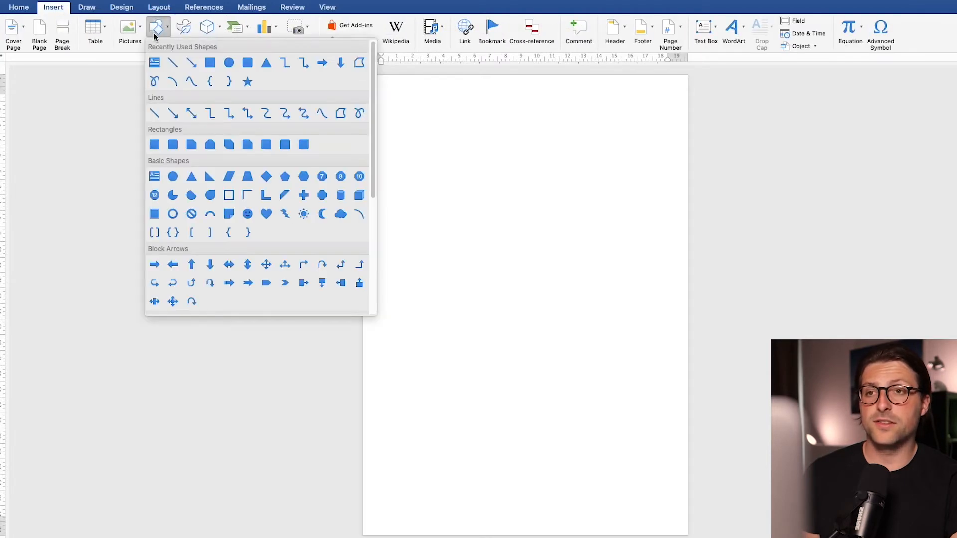
left_click(153, 63)
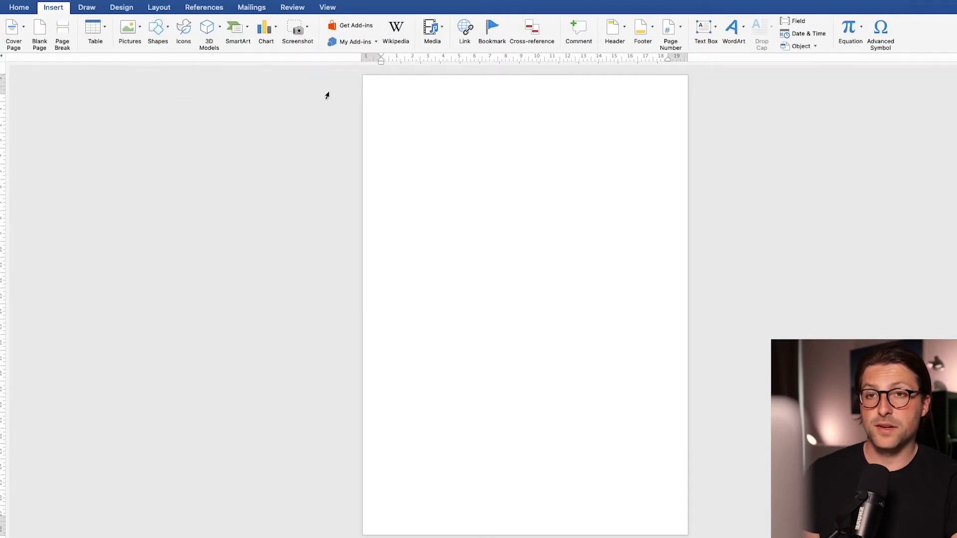
left_click_drag(366, 79, 684, 138)
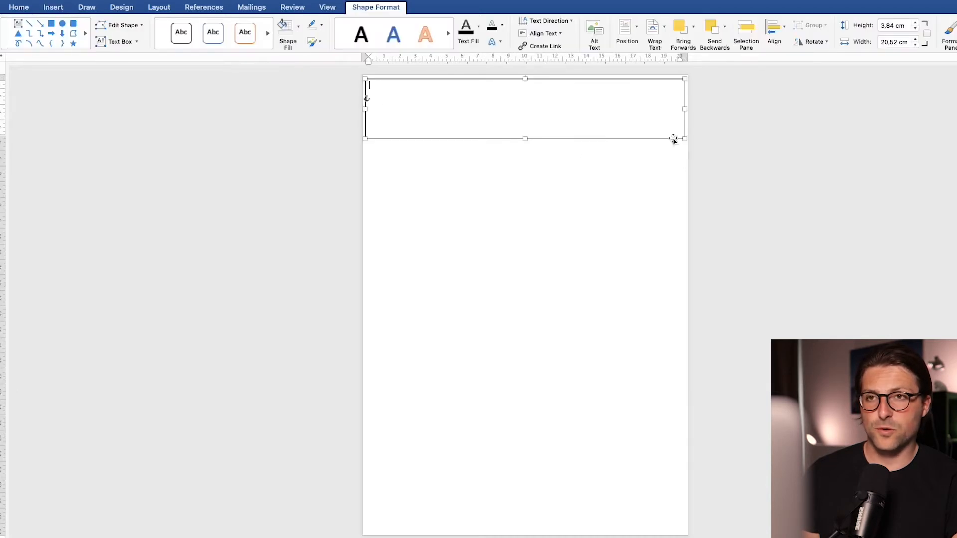
Step: Remove the text box's outline and fill it with light grey
left_click(314, 25)
left_click(321, 44)
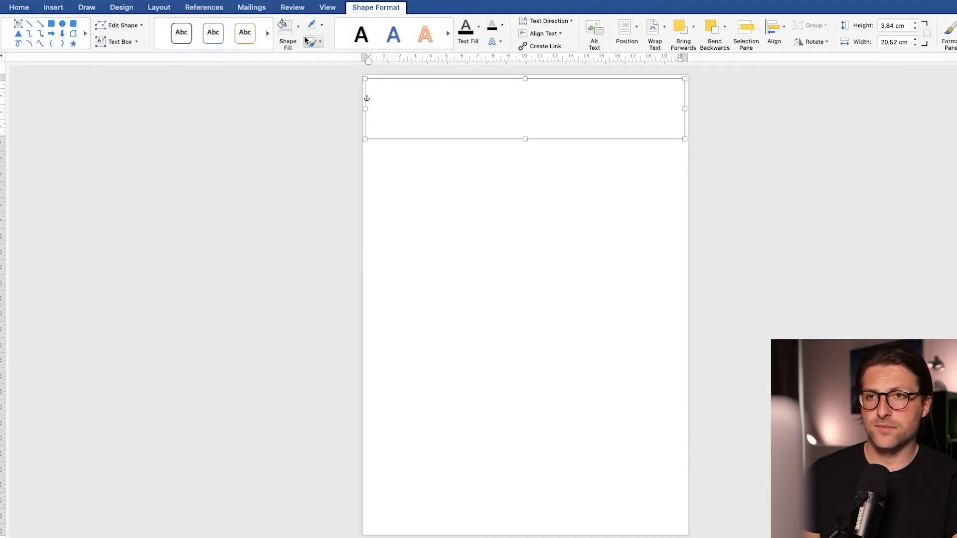
left_click(299, 29)
left_click(285, 93)
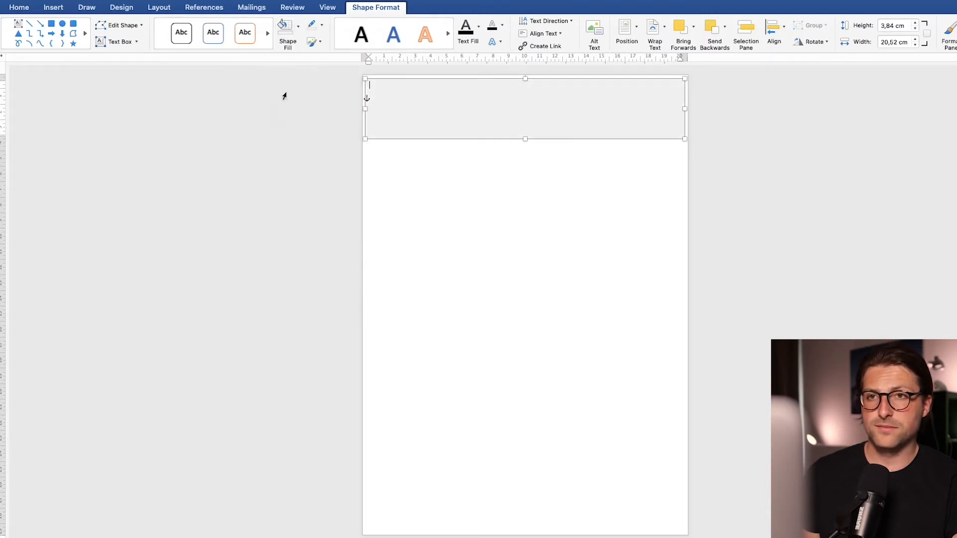
Step: Extend the text box up to the page's top edge and enter Name Surname in it
scroll(702, 301, "up", 5)
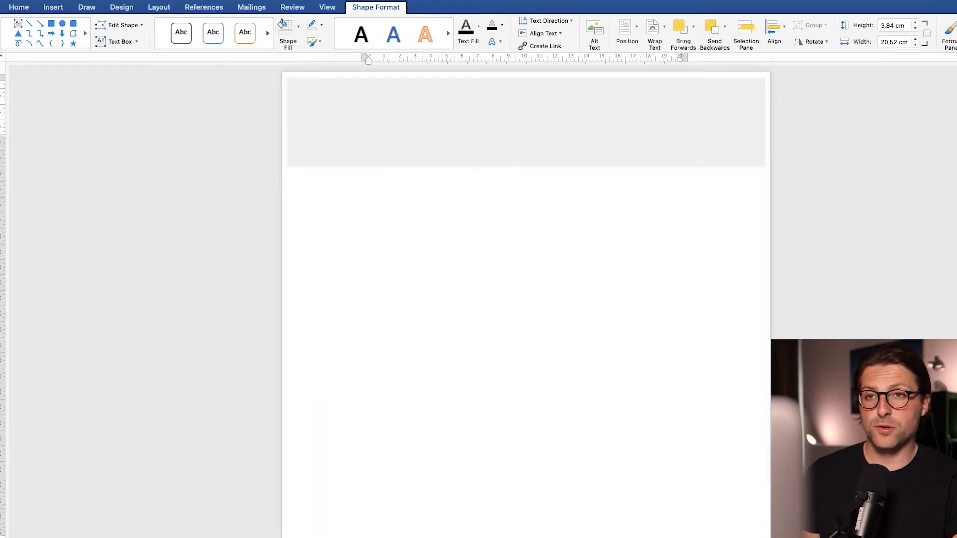
left_click_drag(525, 77, 526, 75)
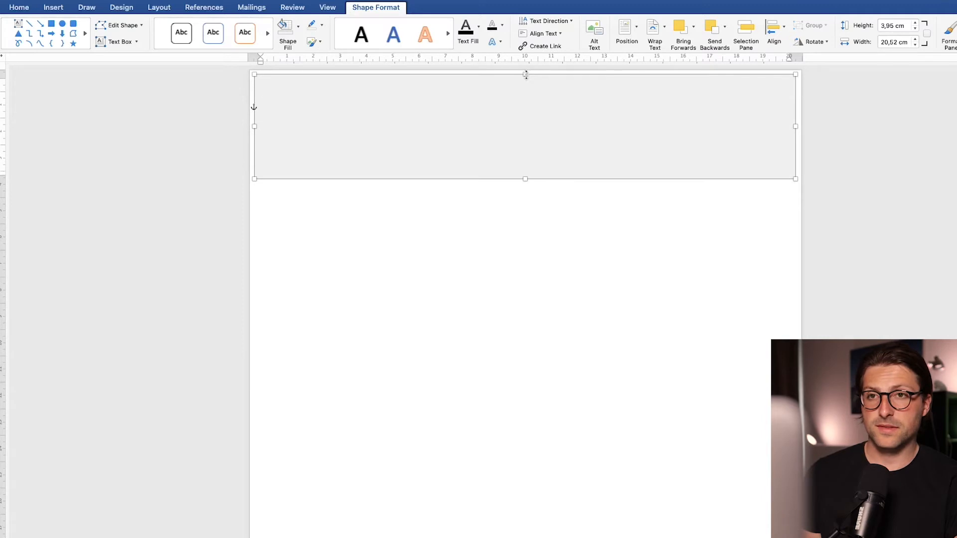
type("Name Surname")
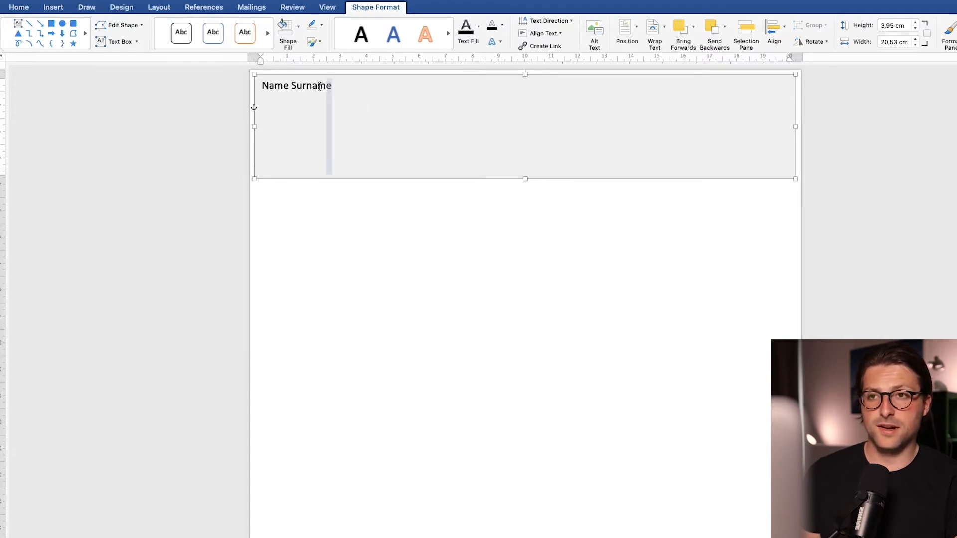
Step: Format the name as centred, bold 24 pt text
key("super+a")
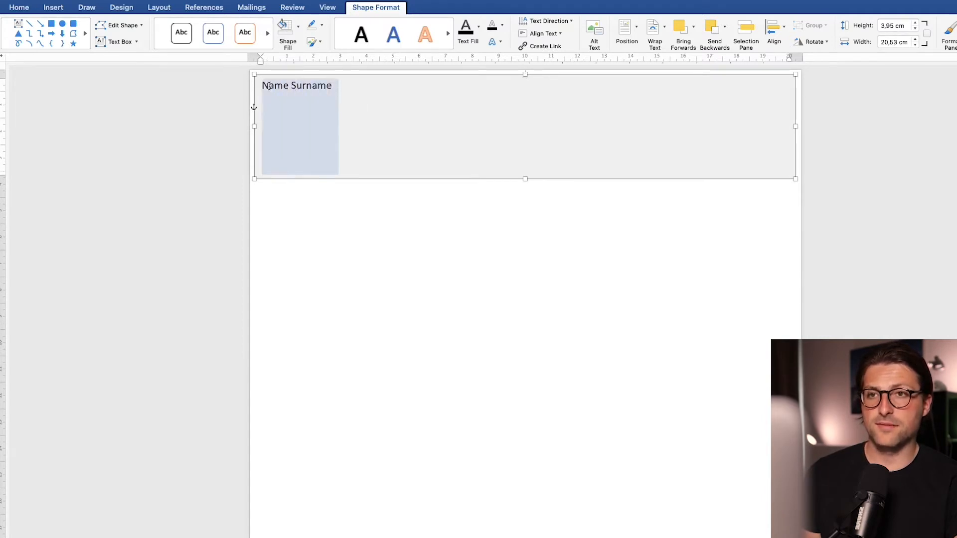
left_click(20, 8)
left_click(256, 42)
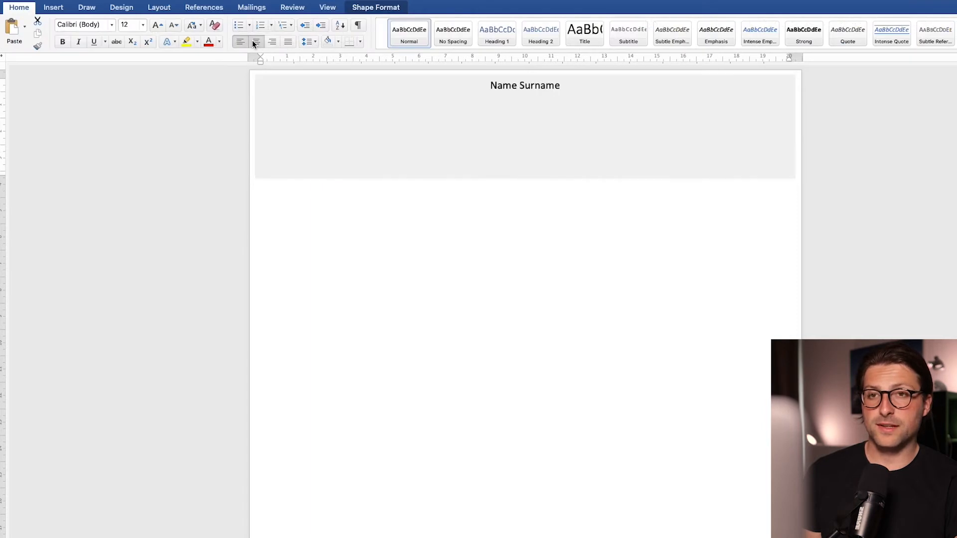
left_click(155, 28)
left_click(156, 28)
left_click(155, 28)
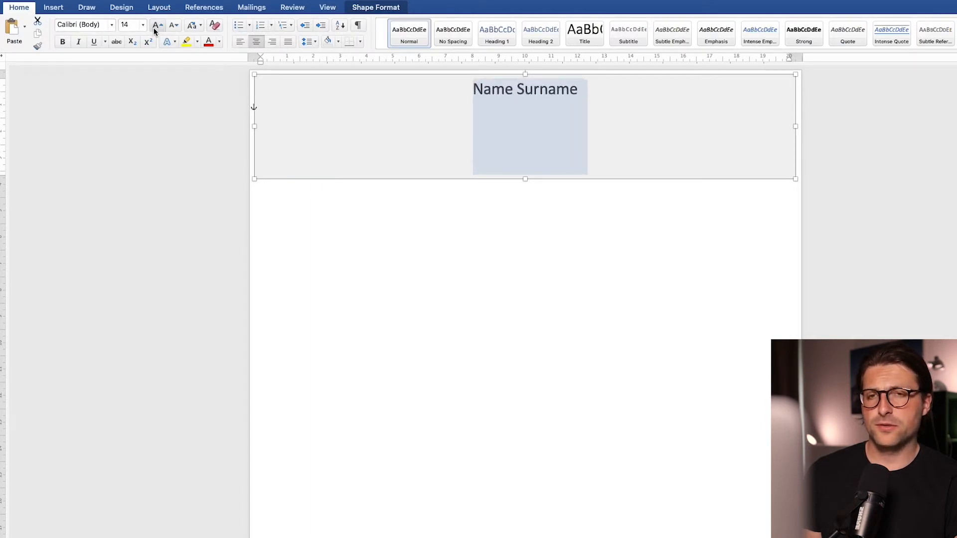
left_click(155, 28)
left_click(156, 28)
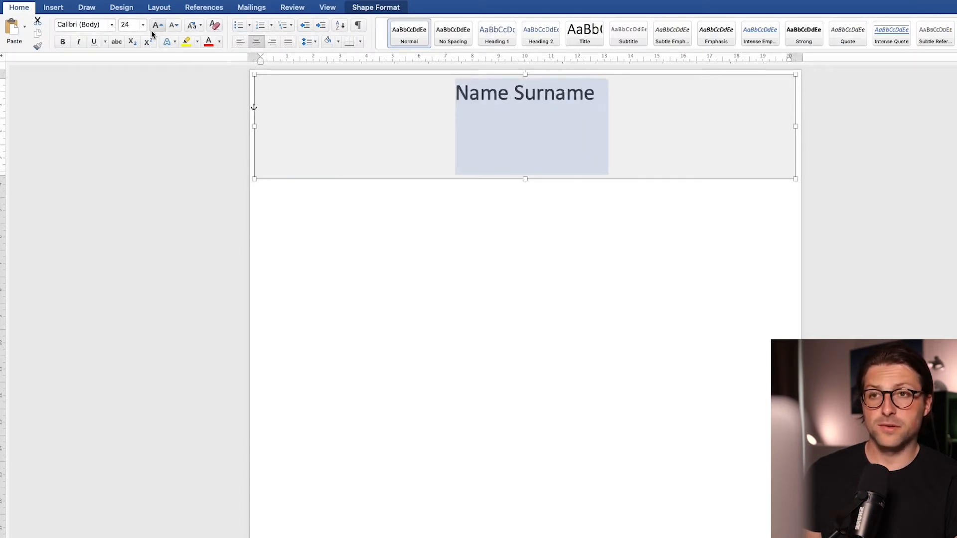
left_click(67, 43)
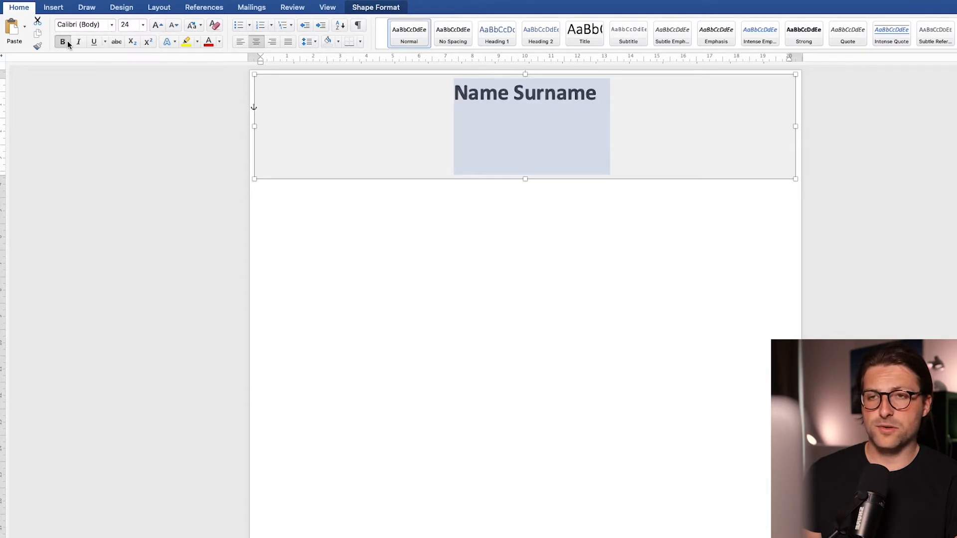
Step: Add a line below the name with Los Angeles, CA and an e-mail address, undoing its automatic hyperlink
left_click(522, 112)
key("Down")
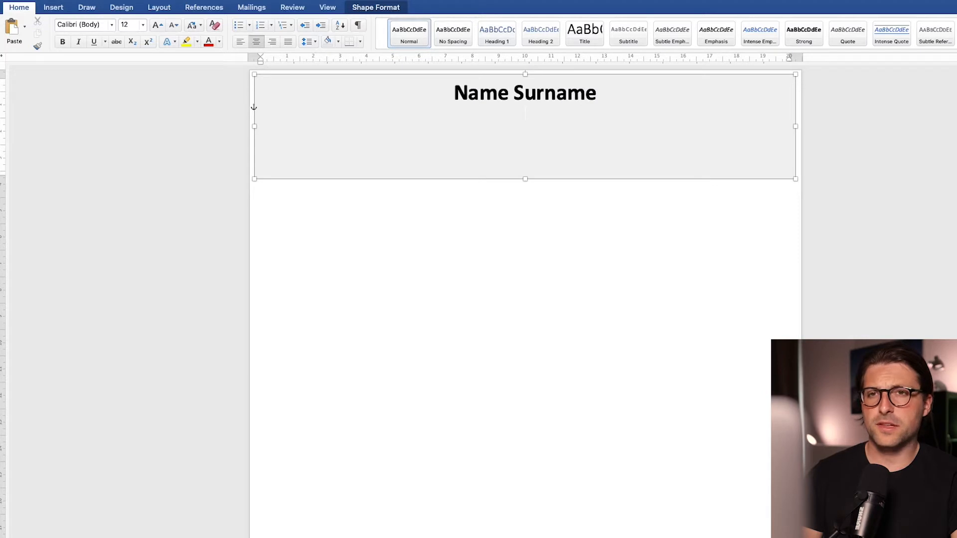
type("Los Angeles, CA | namesurname@gmail.com")
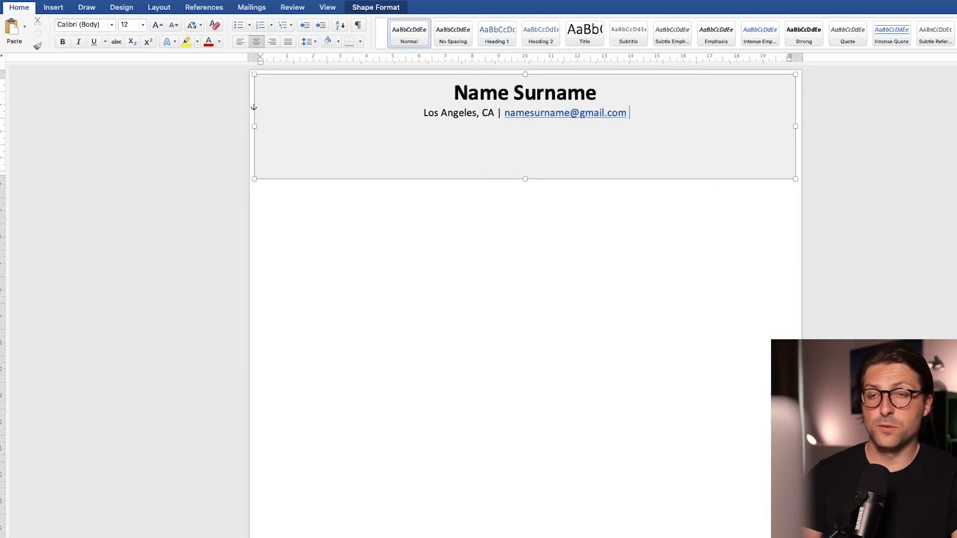
key("super+z")
Step: Append a phone number and a LinkedIn profile link separated by bars, then shrink the text box to fit
type("| +[000]-000")
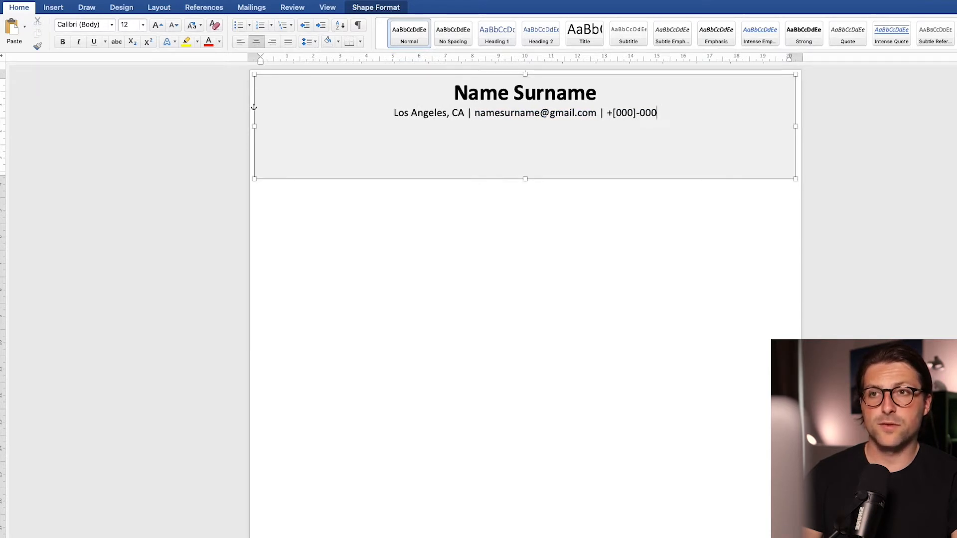
type("-0000 | linkedin.com/username")
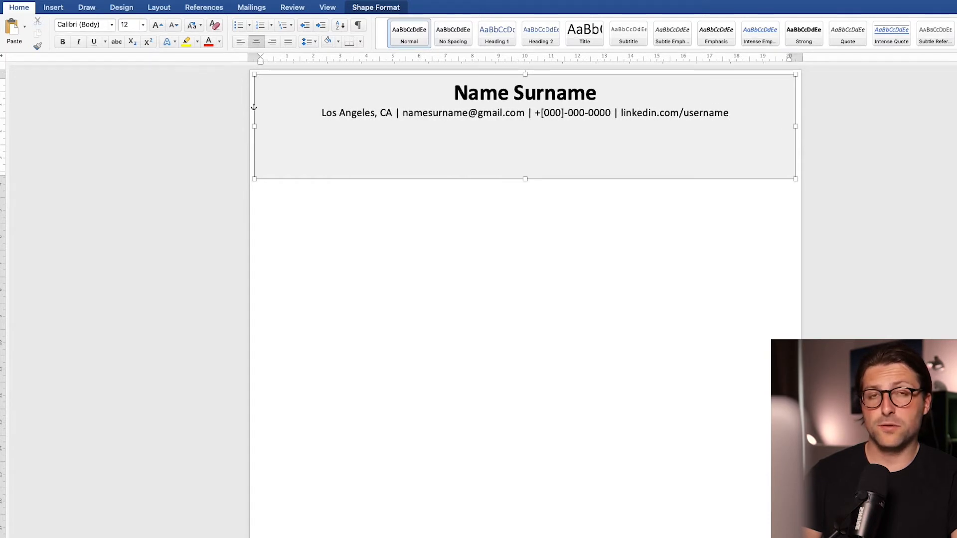
left_click_drag(525, 178, 531, 135)
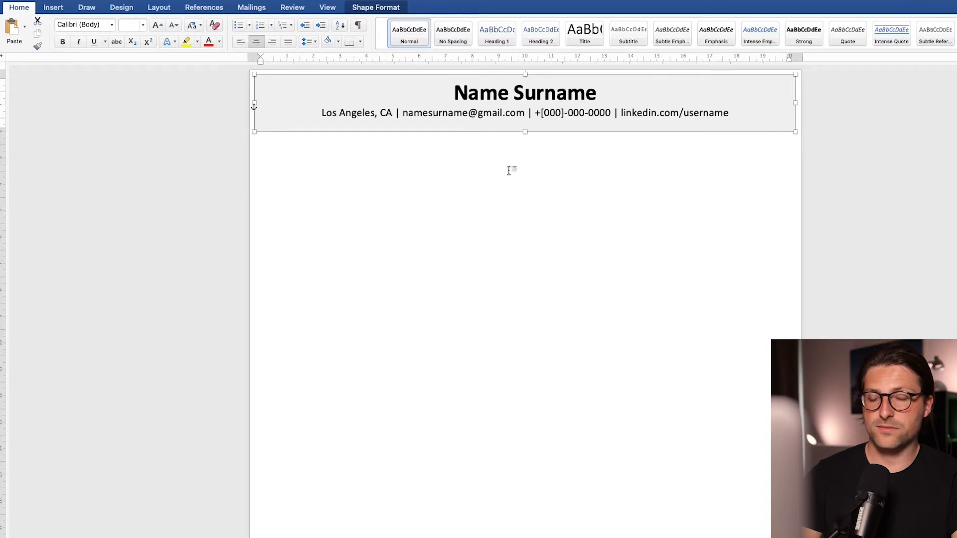
Step: Enter the section headings OBJECTIVE, EDUCATION, SKILLS, EXPERIENCE and INTERESTS on separate lines below the header
left_click(506, 169)
key("BackSpace")
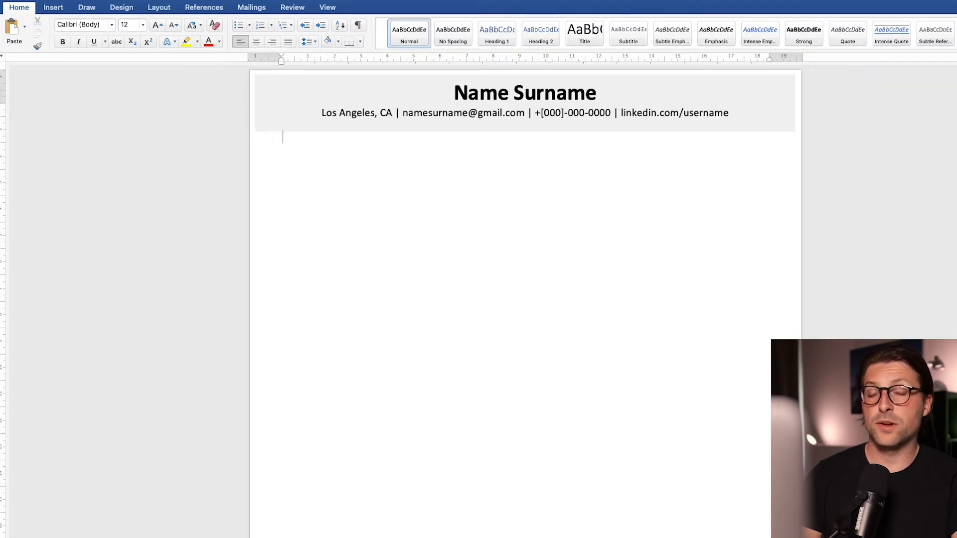
type("OBJECTIVE")
key("Return")
type("EDUCATION")
key("Return")
type("SKILLS")
key("Return")
type("EXPERIENCE")
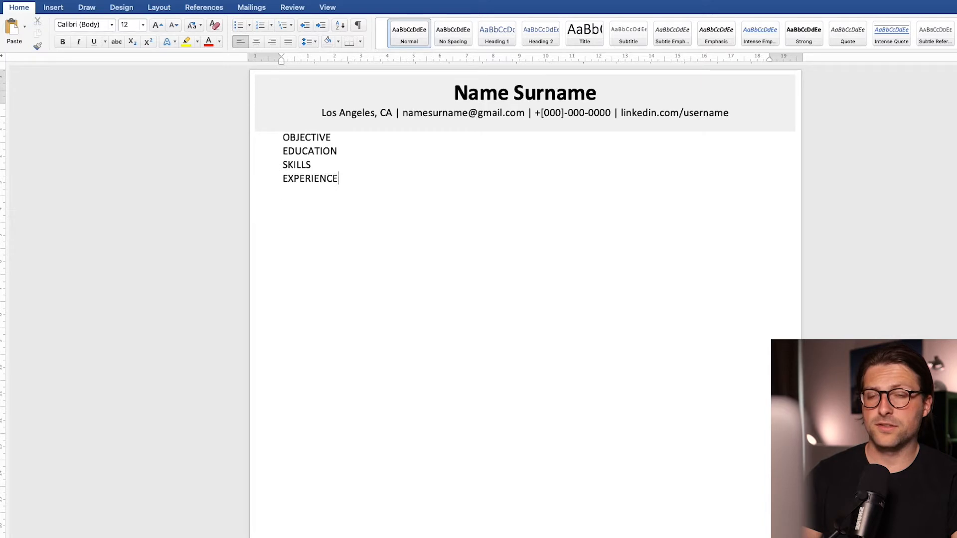
key("Return")
type("INTERESTS")
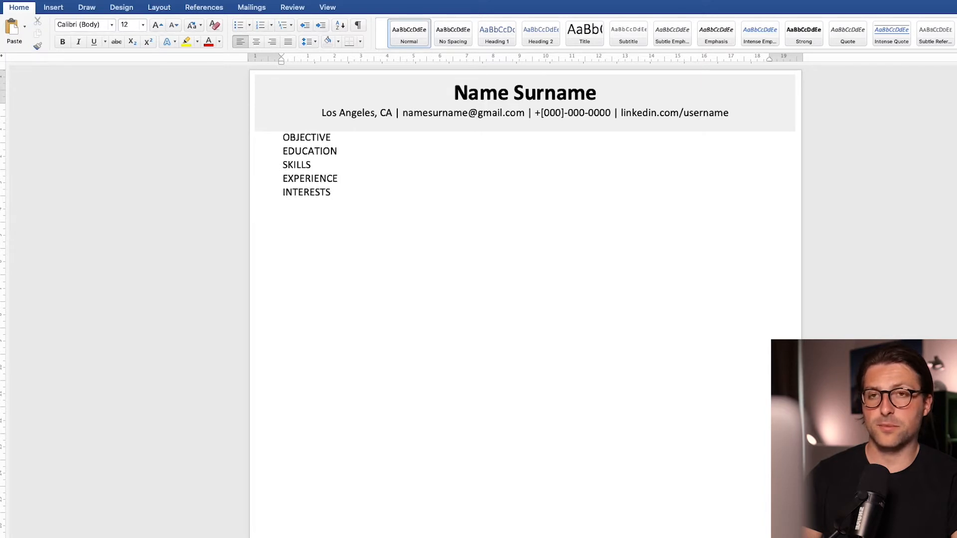
Step: Insert blank lines between the section headings
left_click(311, 164)
key("Return")
key("Return")
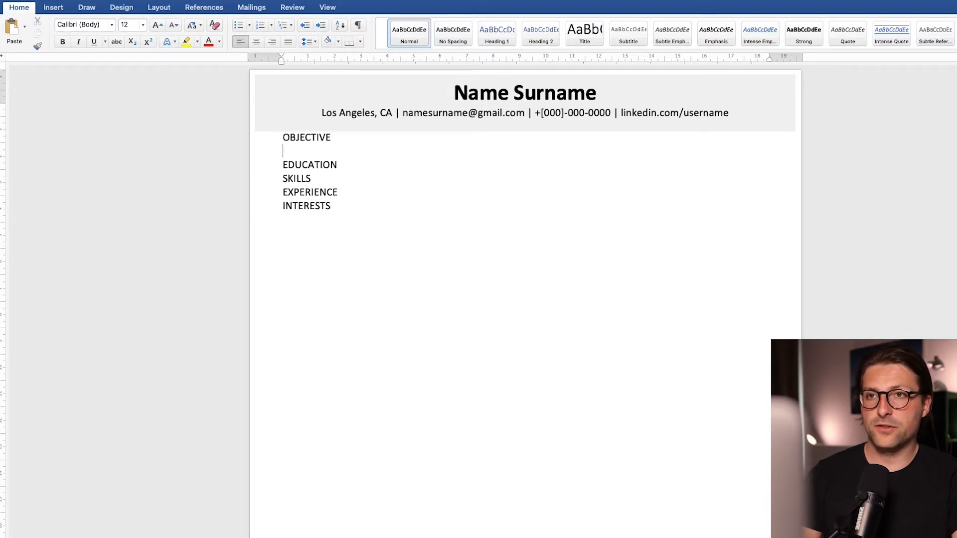
left_click(338, 179)
key("Return")
key("Return")
key("Return")
key("Return")
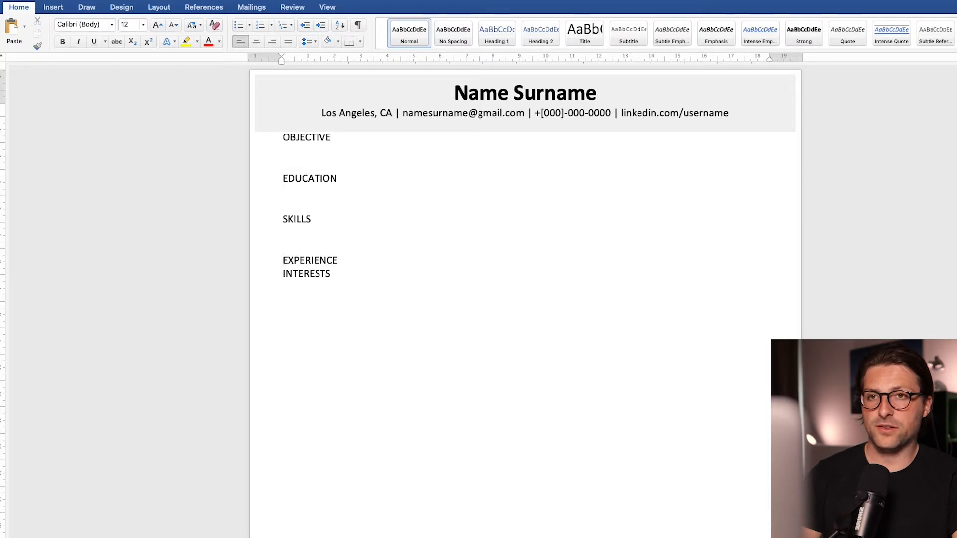
left_click(338, 260)
key("Return")
key("Return")
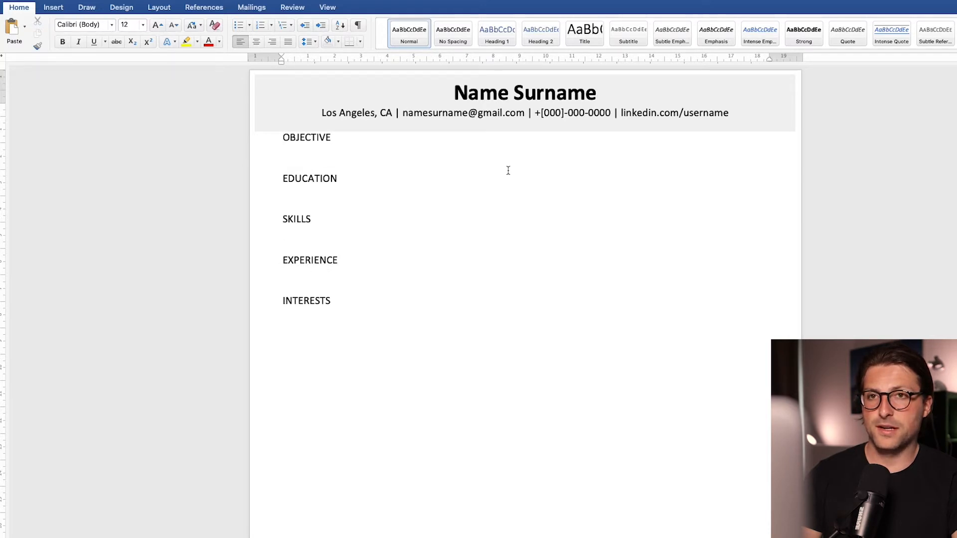
Step: Make the OBJECTIVE heading bold and centred
key("shift+Down")
key("super+b")
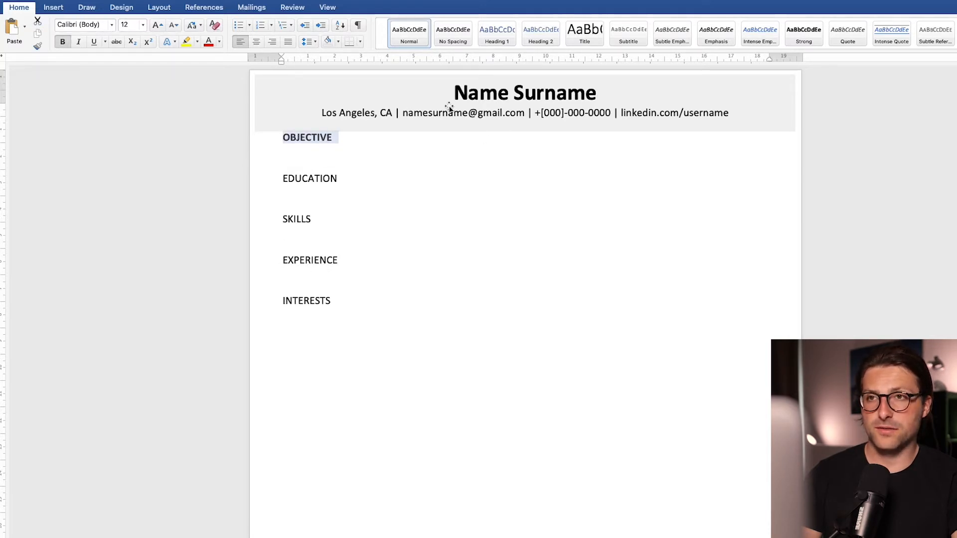
left_click(259, 41)
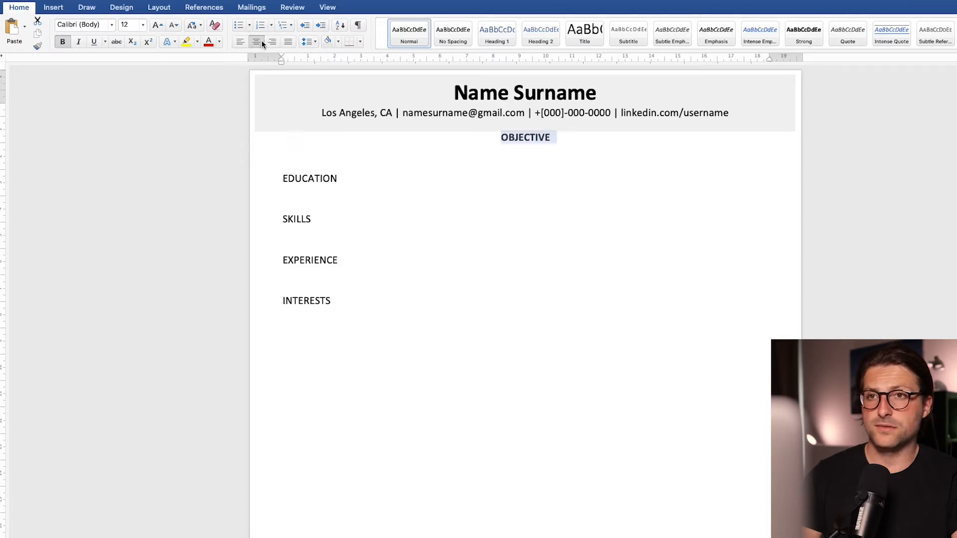
Step: Set the OBJECTIVE heading's paragraph spacing to 12 pt before and 12 pt after
left_click(310, 44)
left_click(313, 132)
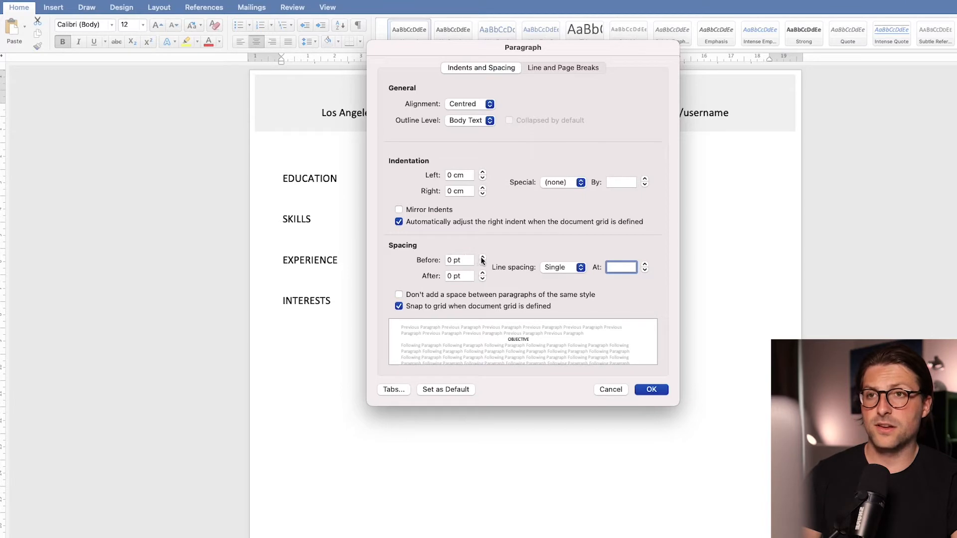
left_click(483, 258)
left_click(483, 258)
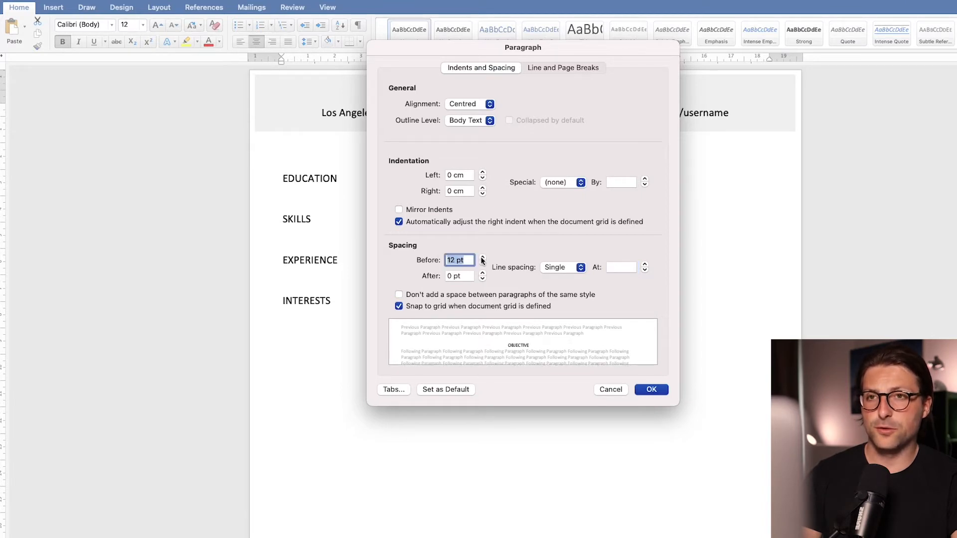
left_click(482, 273)
left_click(482, 273)
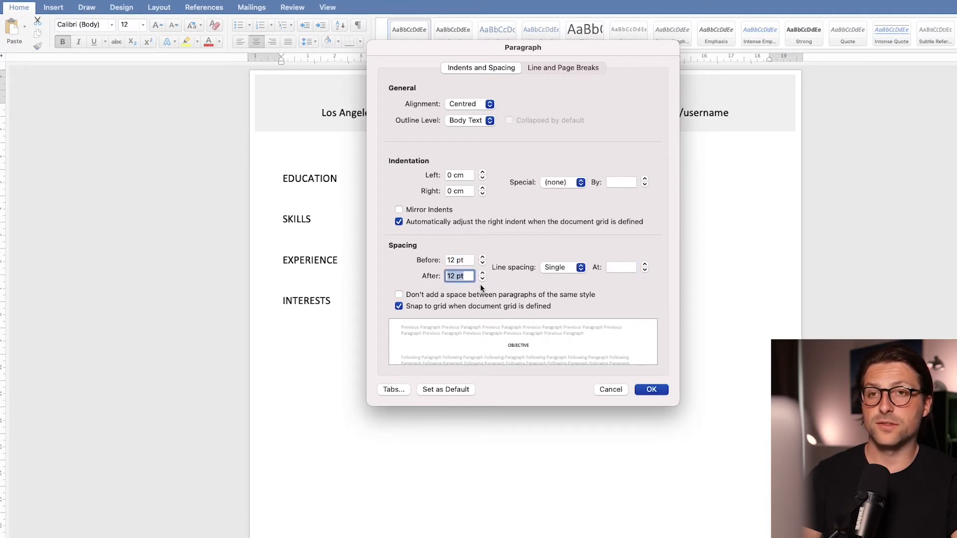
left_click(663, 392)
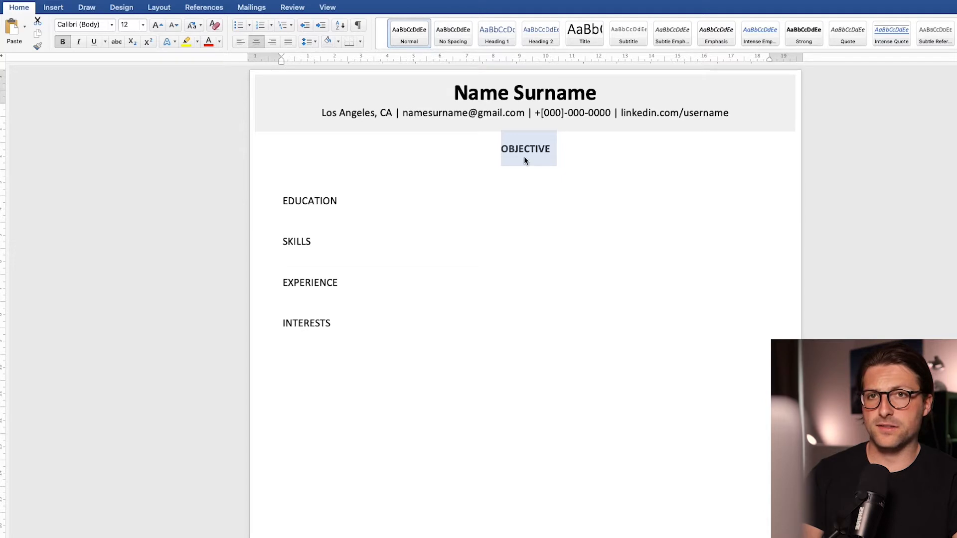
Step: Add top and bottom borders to the OBJECTIVE heading
left_click(360, 42)
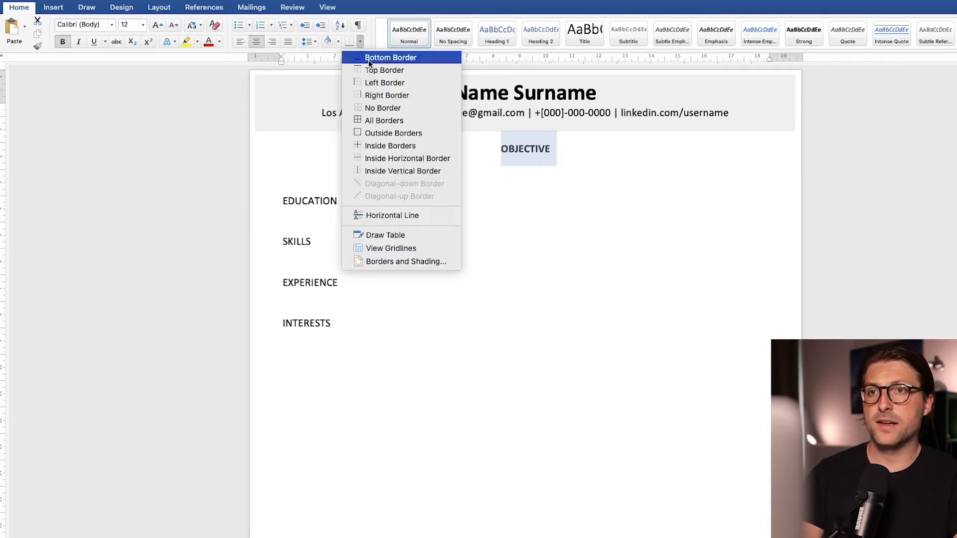
left_click(371, 70)
left_click(359, 42)
left_click(363, 58)
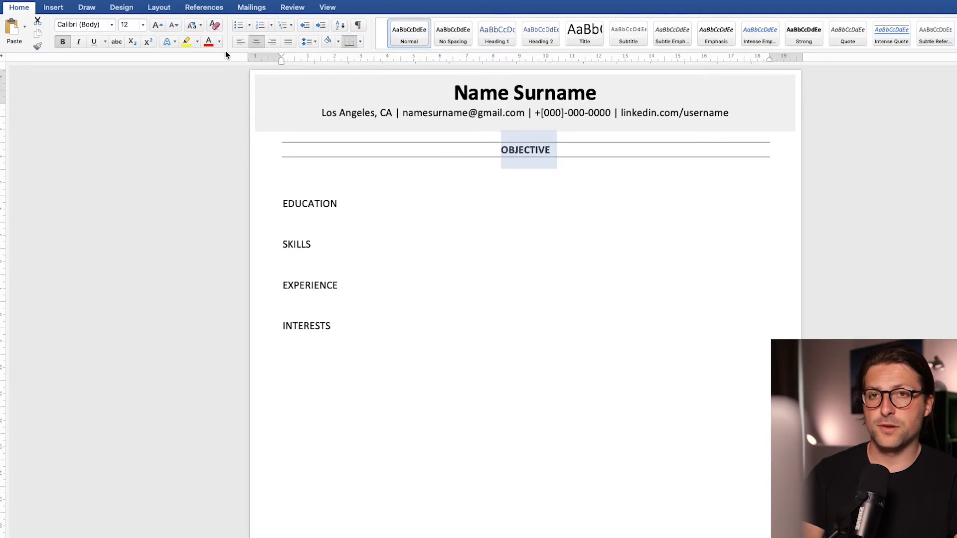
Step: Set the OBJECTIVE heading's font size to 14 pt
left_click(157, 26)
left_click(158, 26)
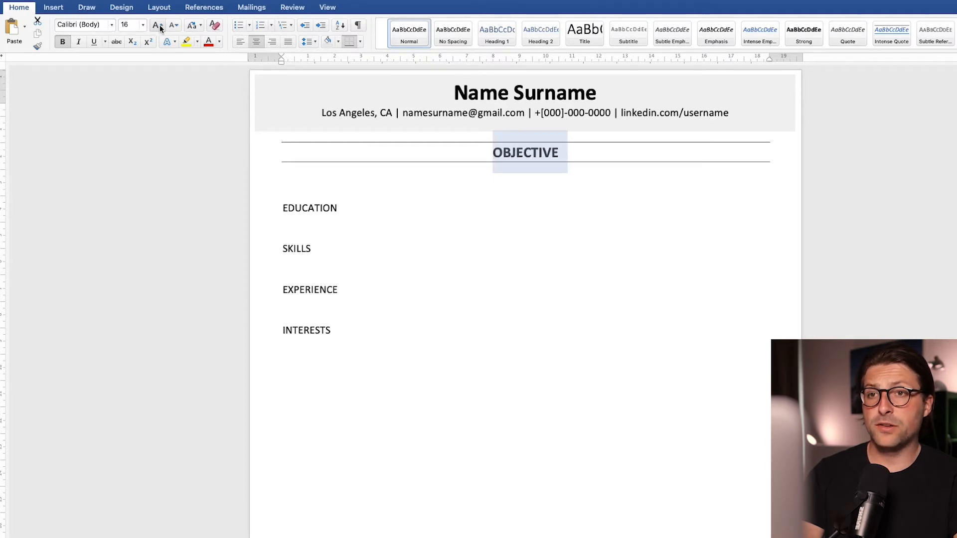
left_click(172, 26)
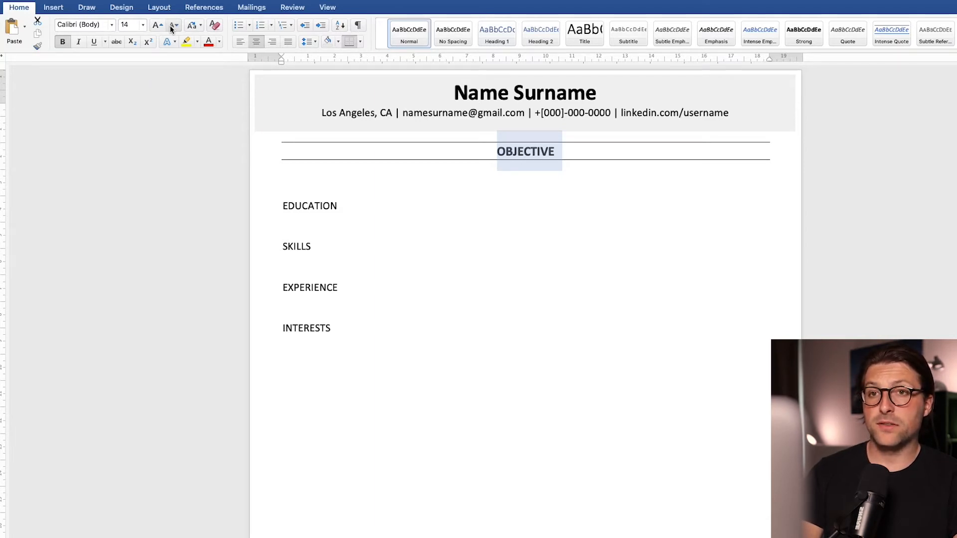
left_click(522, 157)
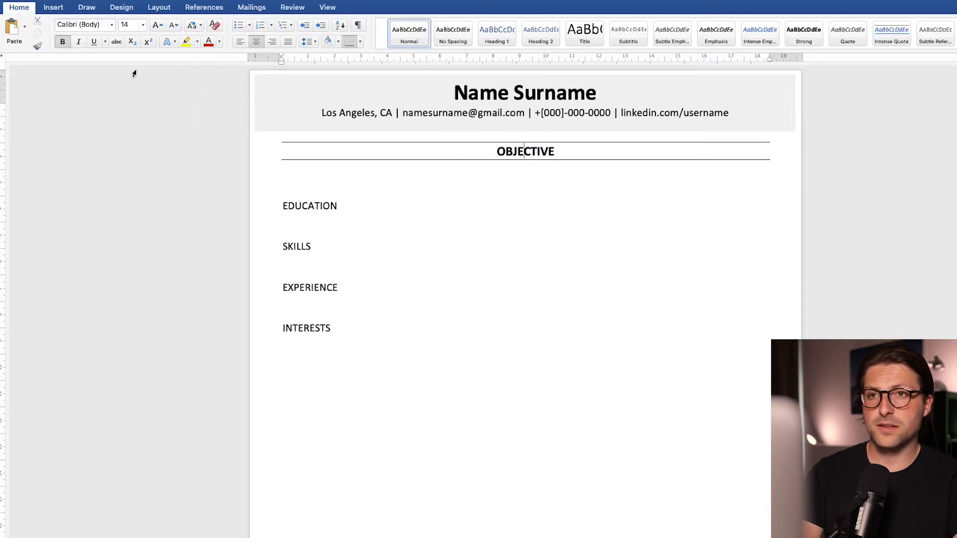
Step: Copy the OBJECTIVE heading's formatting onto the EDUCATION, SKILLS, EXPERIENCE and INTERESTS headings
left_click(37, 46)
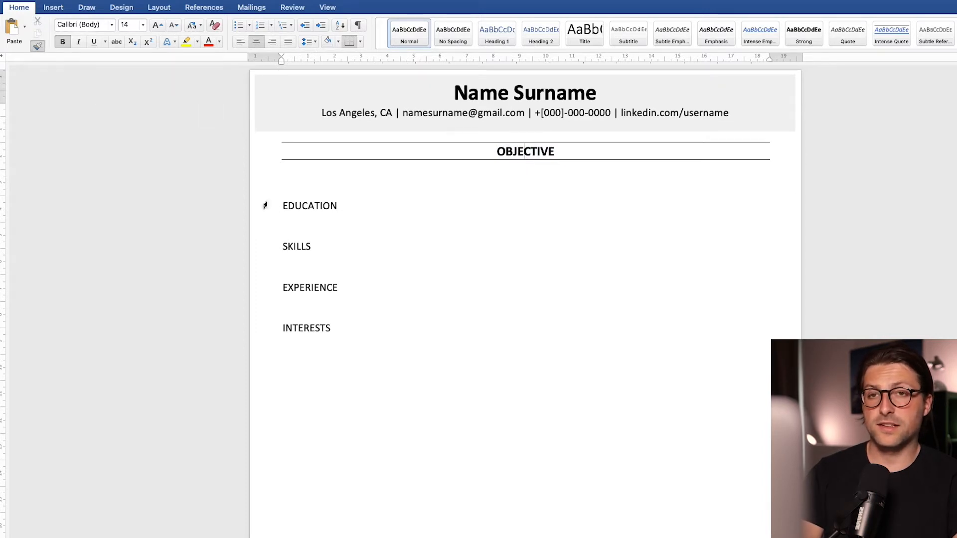
left_click(306, 210)
left_click(298, 275)
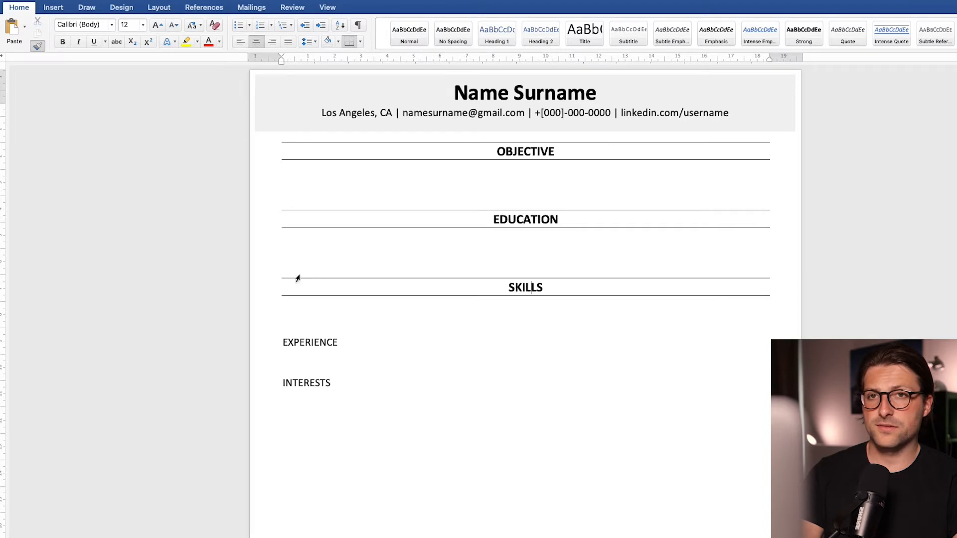
left_click(313, 348)
left_click(313, 411)
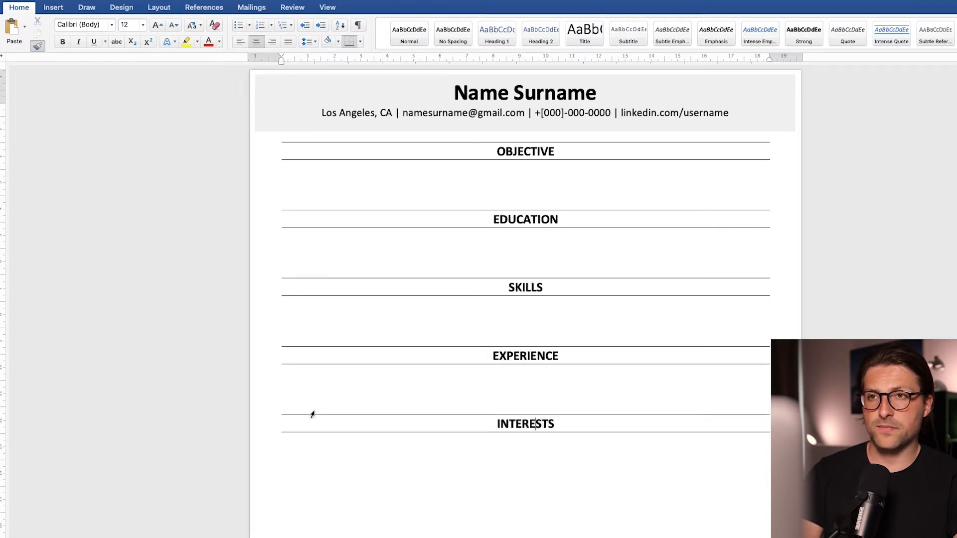
left_click(40, 47)
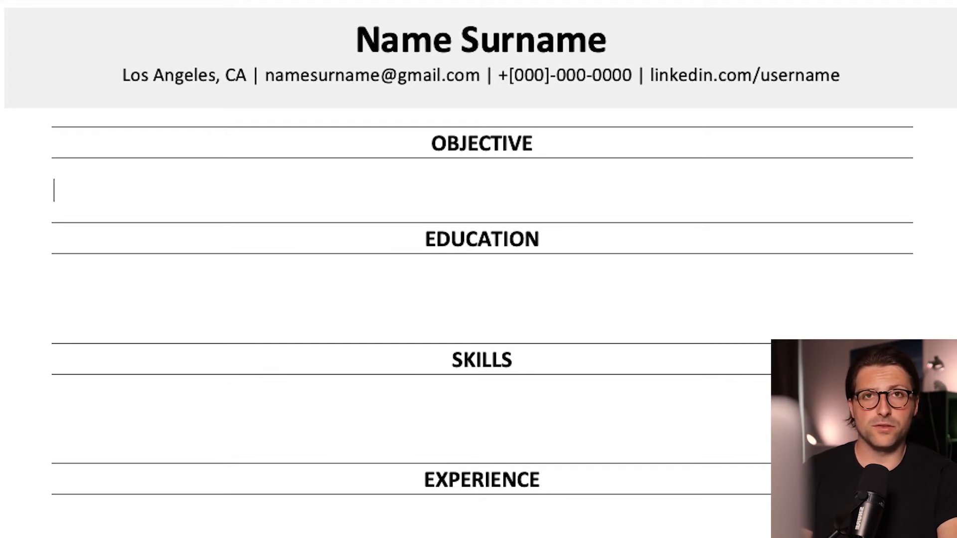
Step: Write the objective paragraph starting "Personable and outgoing 4th year student…" under OBJECTIVE and centre it
type("Personab")
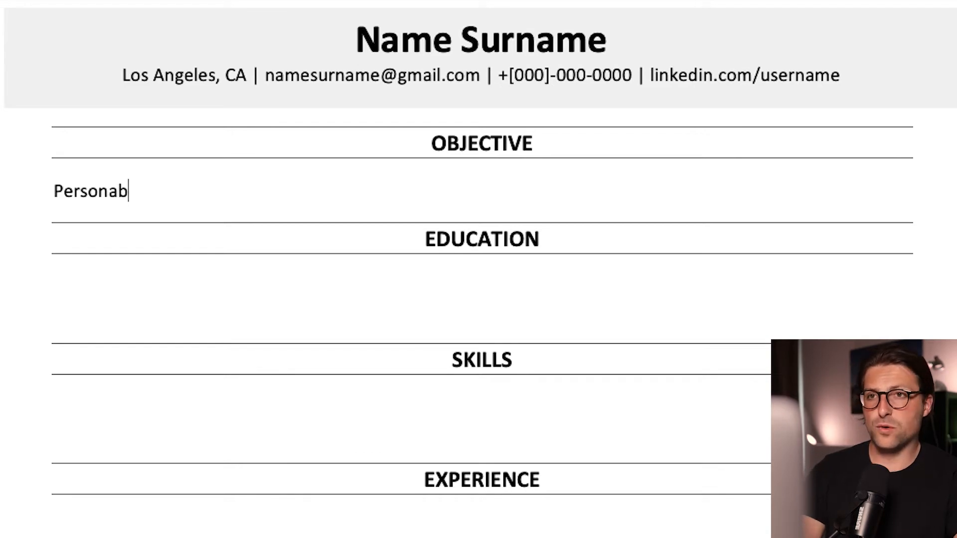
type("le and outgoing 4th year student seeking to leverage interperso")
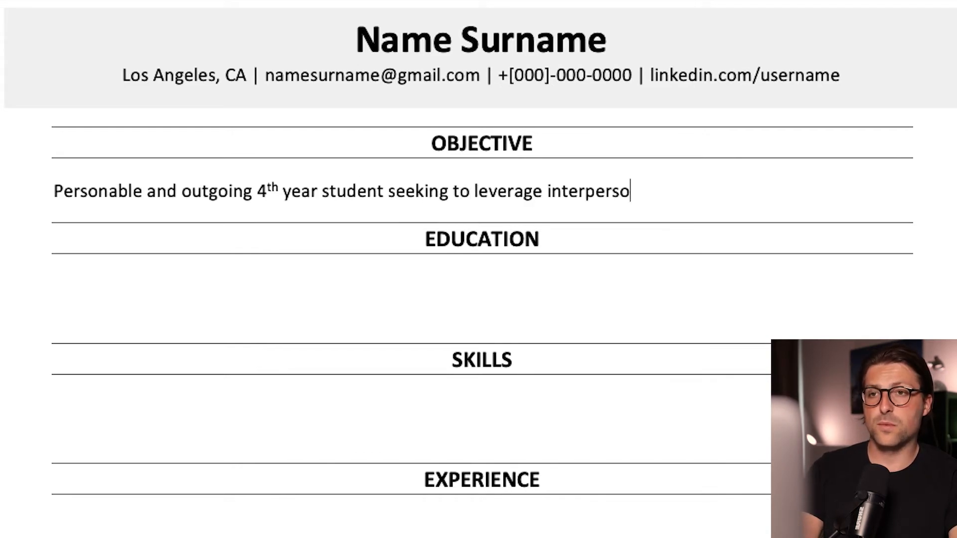
type("nal skills for professional growth and development in the reta")
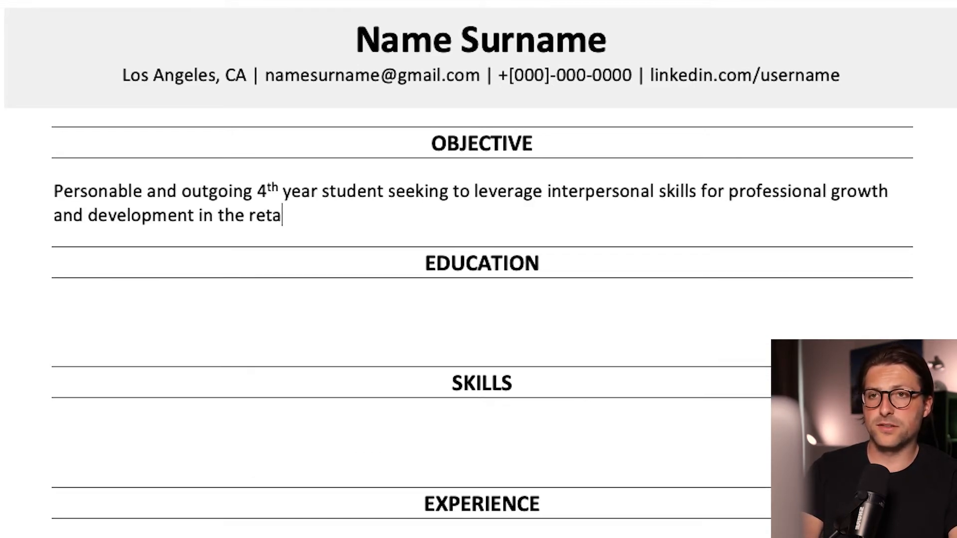
type("il industry. Looking for full-time employment as a ca")
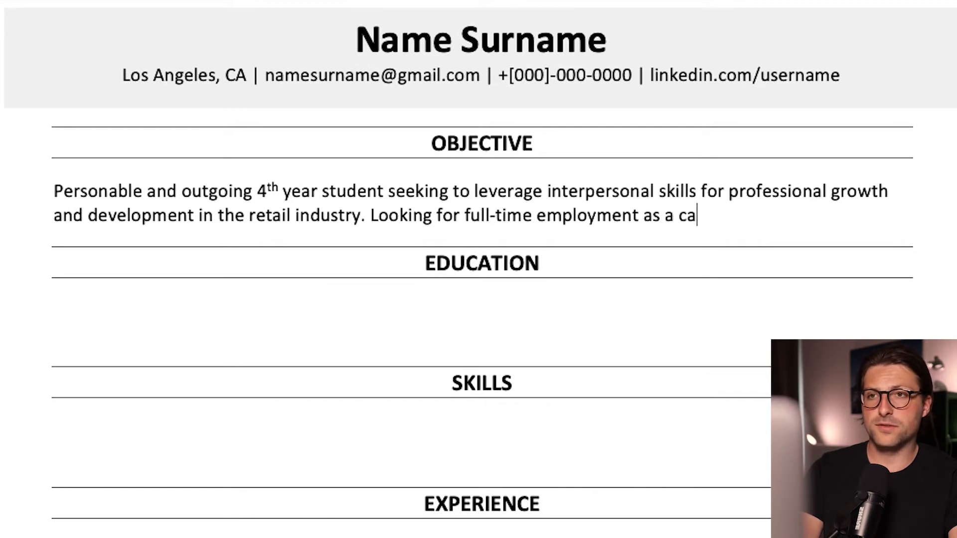
type("shier at [Supermarket]. As of [Month], I'll be available for a 40-hour workweek, and ")
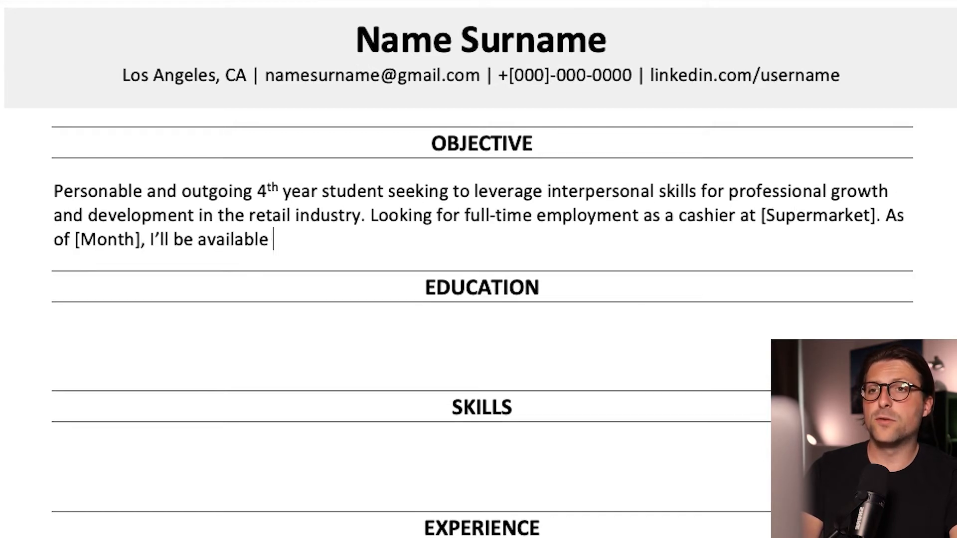
type("able to work with a flexible schedule.")
left_click_drag(808, 239, 73, 194)
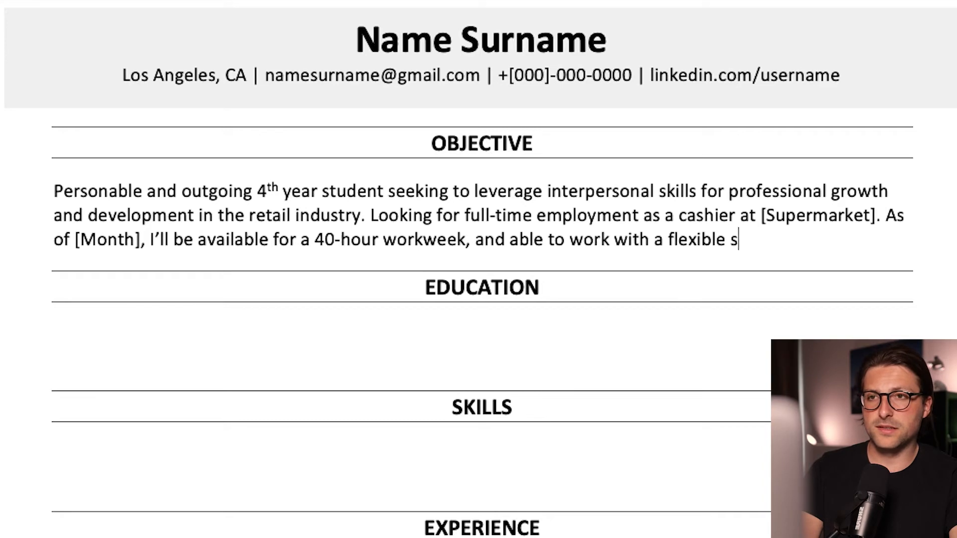
left_click(257, 43)
Step: Type "University Name | Majoring in Retail Merchandising" on the line under EDUCATION
left_click(295, 262)
scroll(295, 262, "down", 3)
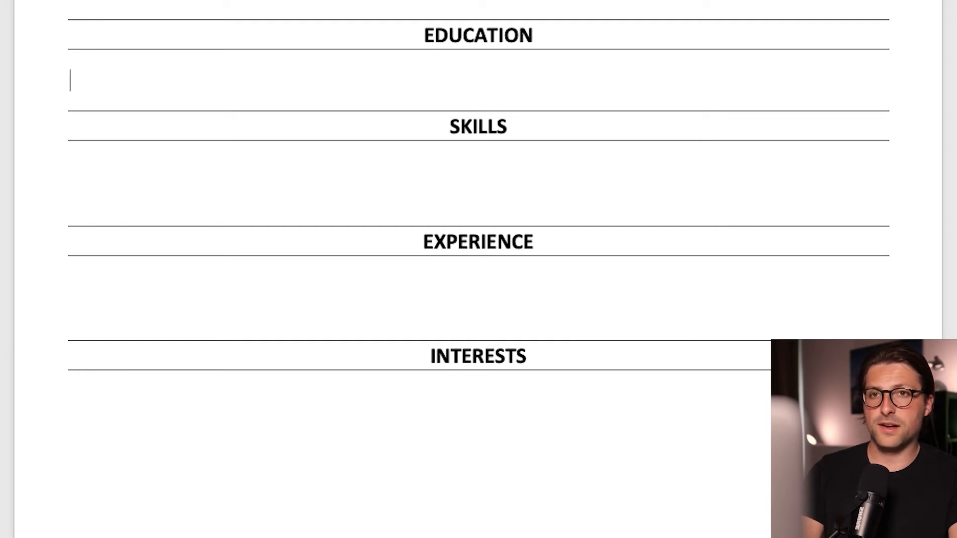
type("University Name |")
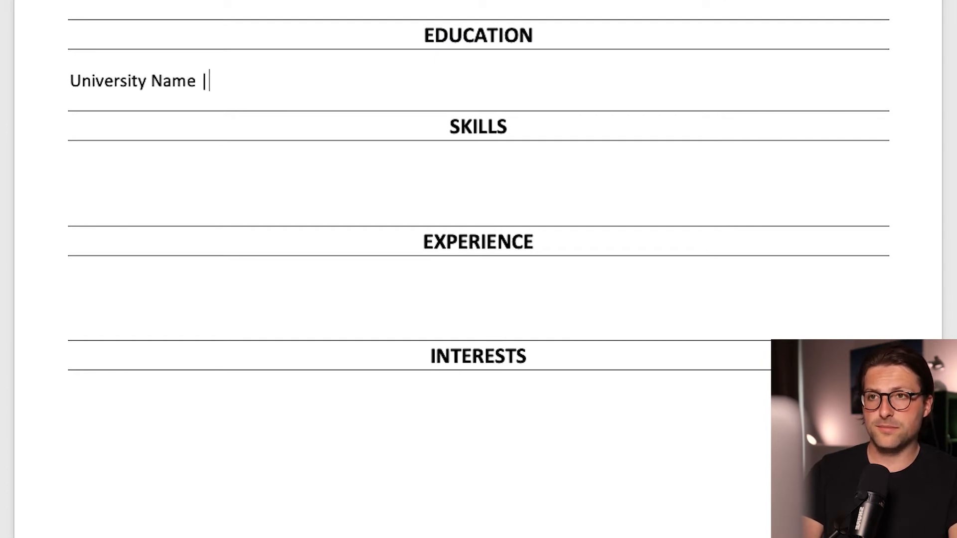
type(" Majoring in Retail Merchandising")
Step: Bold "University Name" and italicize "Majoring in Retail Merchandising" in the education line
key("Home")
key("ctrl+Right")
key("ctrl+Right")
key("Left")
key("shift+Home")
key("ctrl+b")
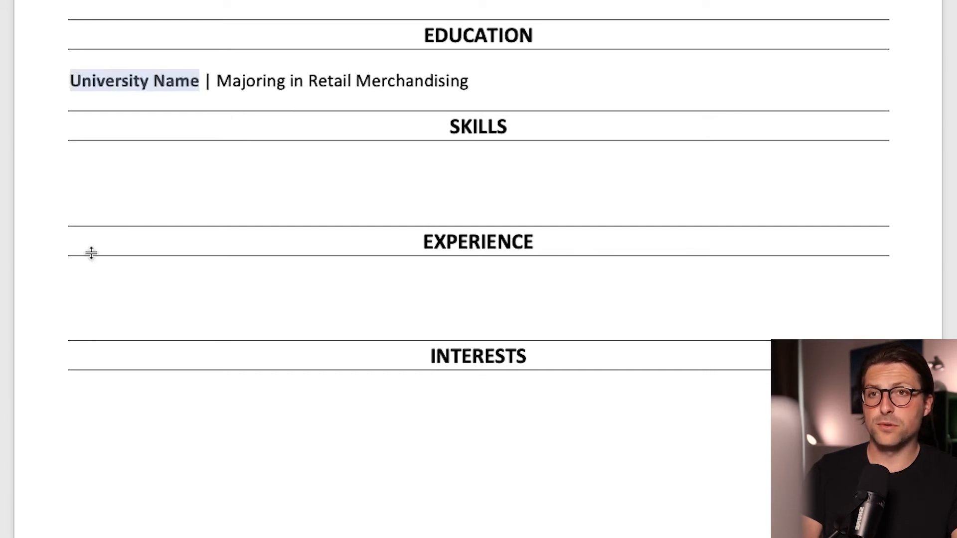
key("End")
key("ctrl+shift+Left")
key("ctrl+shift+Left")
key("ctrl+shift+Left")
key("ctrl+shift+Left")
key("ctrl+i")
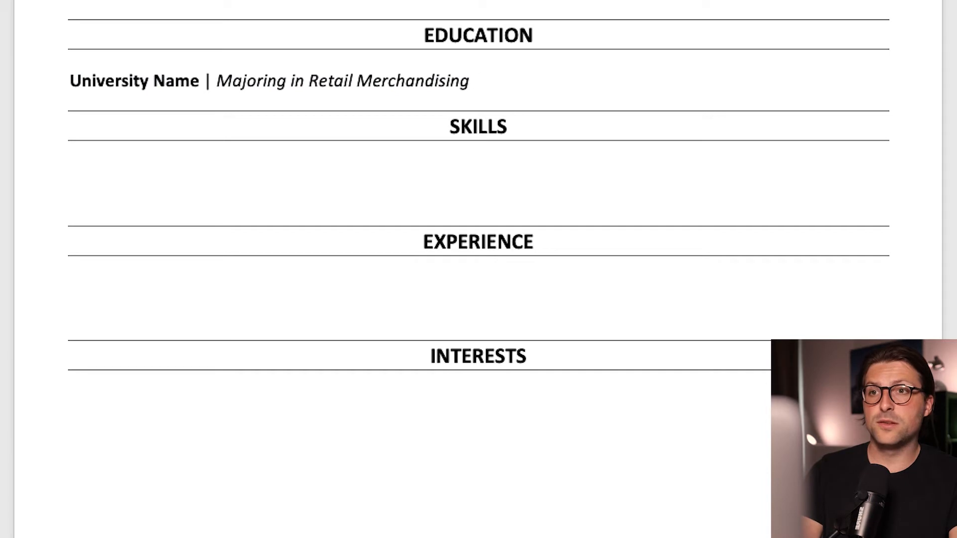
Step: Append italic "Los Angeles, CA |" followed by bold "01.2018 - Present" to the education line
type("Los Angeles, CA |")
key("ctrl+i")
key("ctrl+b")
type("01.2018 - Pre")
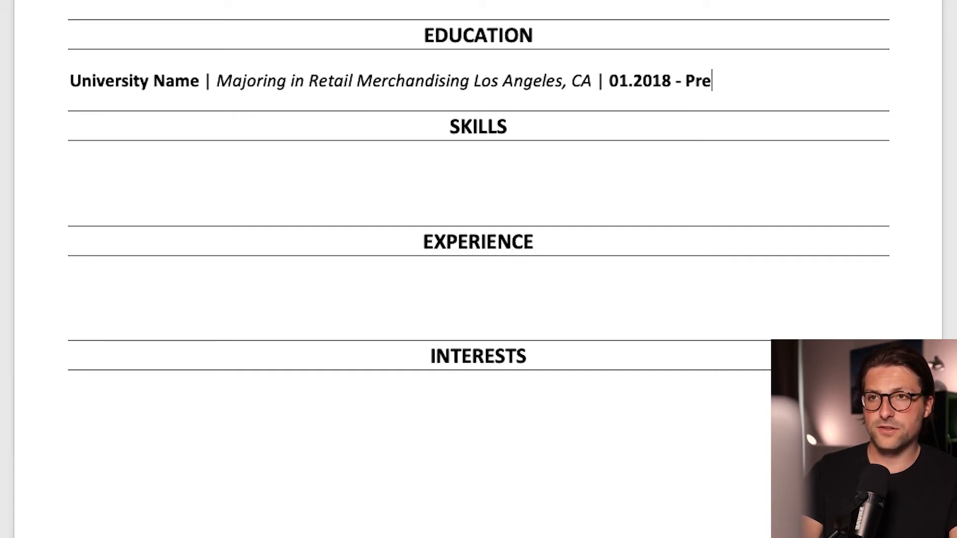
type("sent")
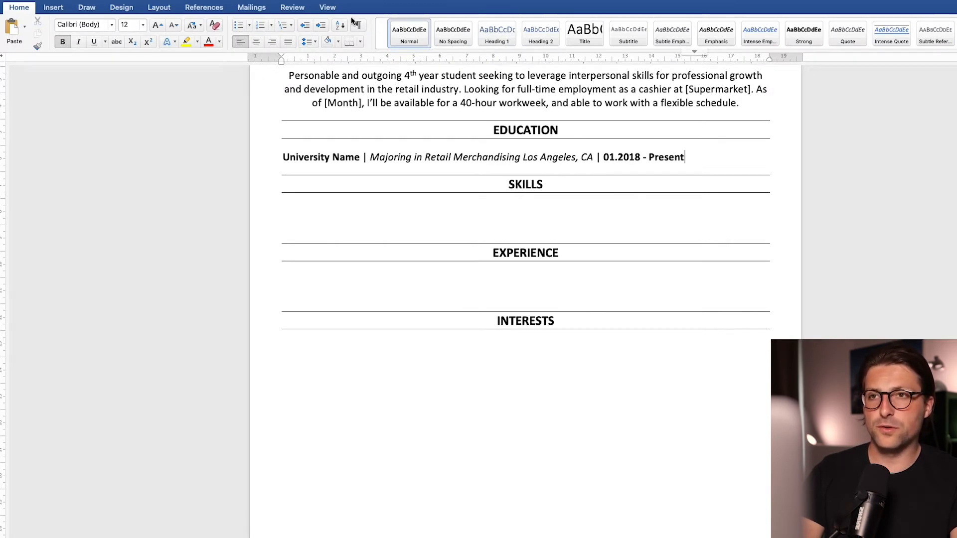
Step: Show the ruler and add a tab stop so the location and dates sit toward the right margin
left_click(328, 8)
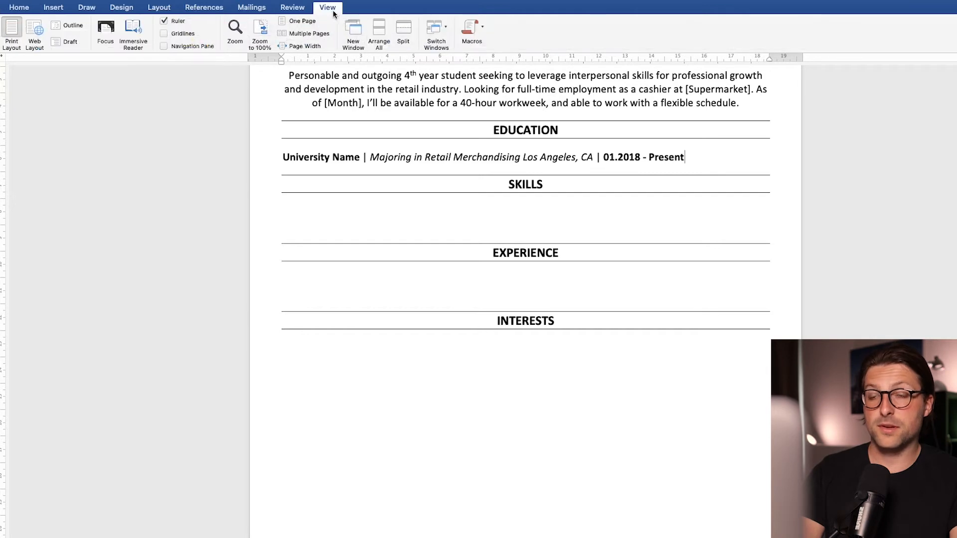
left_click(161, 22)
left_click(163, 22)
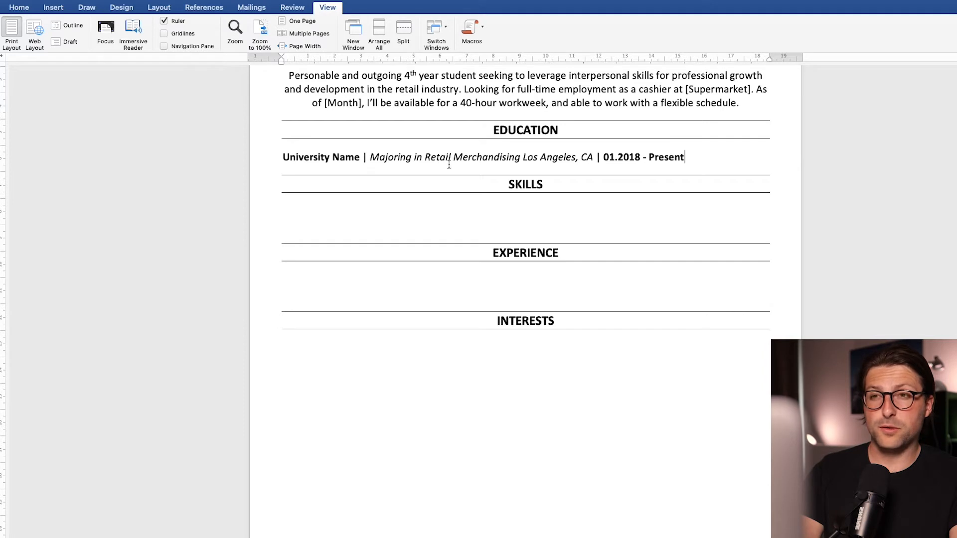
left_click(521, 157)
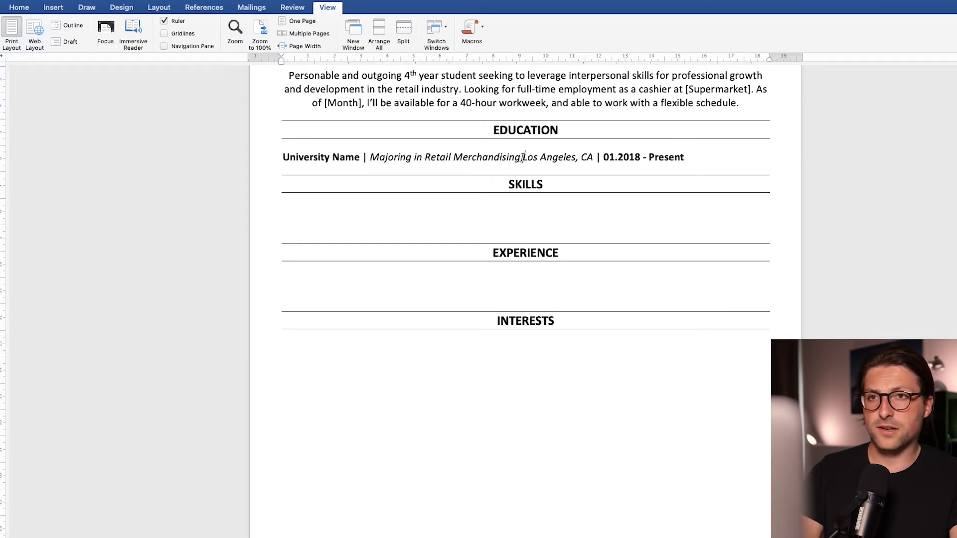
left_click(592, 57)
key("Tab")
left_click_drag(593, 59, 604, 61)
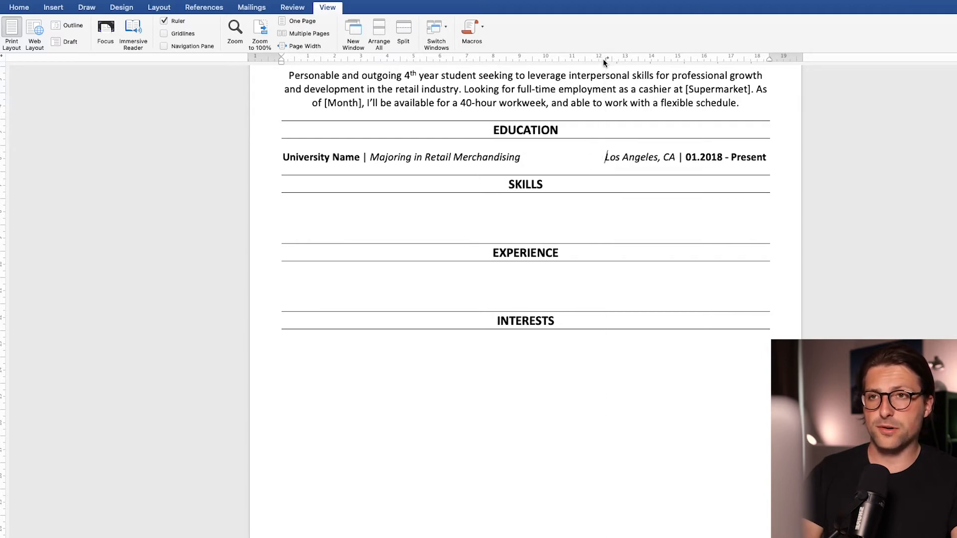
Step: Start a bulleted list under the education line with "Cumulative GPA: 3.30/4.00", with GPA bold
key("Return")
type("* Cumulati")
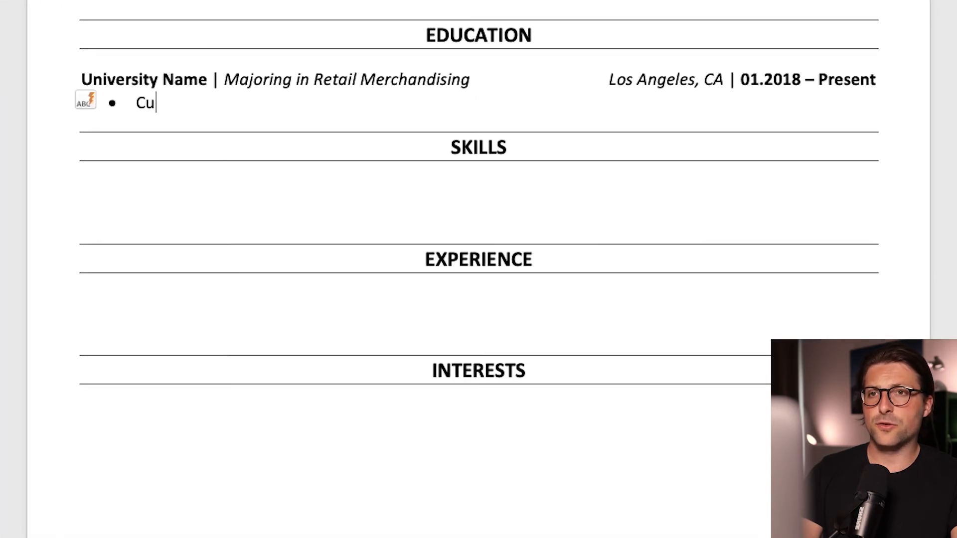
type("ve")
key("ctrl+b")
type("GPA")
key("ctrl+b")
type(": 3.30/4.00")
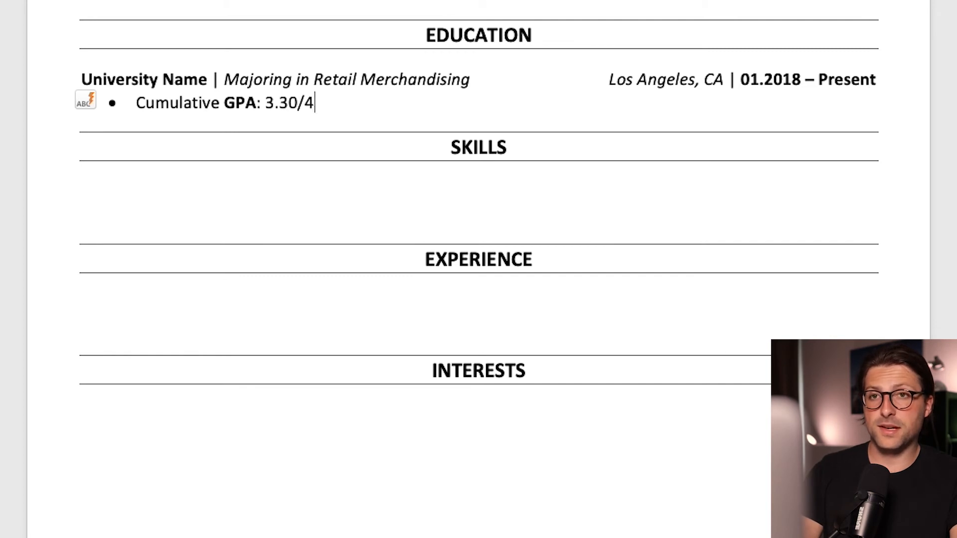
Step: Add bullets "Minor: Retail and Consumer Sciences" and "Anticipated Graduation: 2022" with the graduation label bold
key("Return")
type("Minor: Retail ")
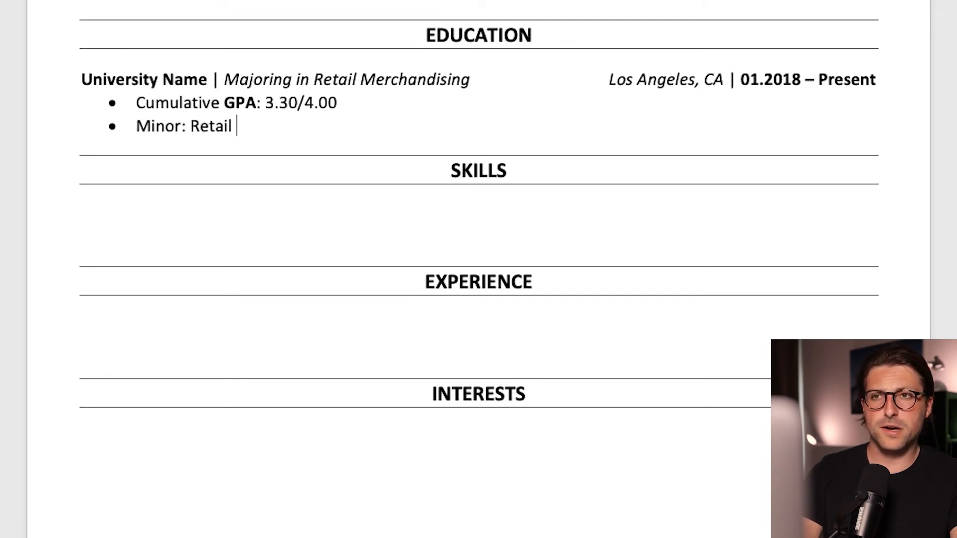
type("and Consumer Sciences")
key("Return")
key("ctrl+b")
type("An")
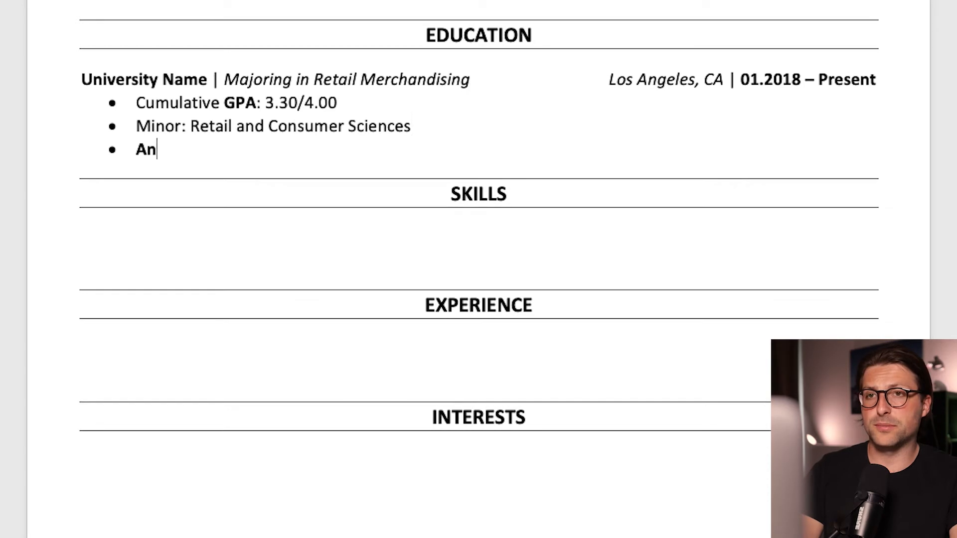
type("ticipated Graduation")
key("ctrl+b")
type(": 2022")
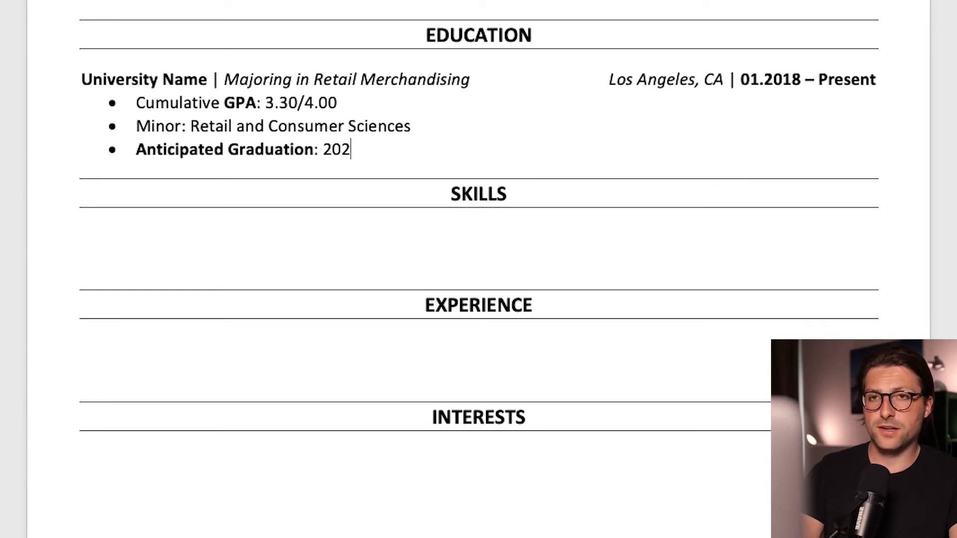
Step: Add a bold "Additional Courses" subheading followed by "Relevant Coursework: Retail Buying, Foundations of Retailing, Languages of Business and Fashion"
key("Return")
key("Return")
key("ctrl+b")
type("Additional Courses")
key("Return")
key("ctrl+b")
type("Relevant Coursework: Retail B")
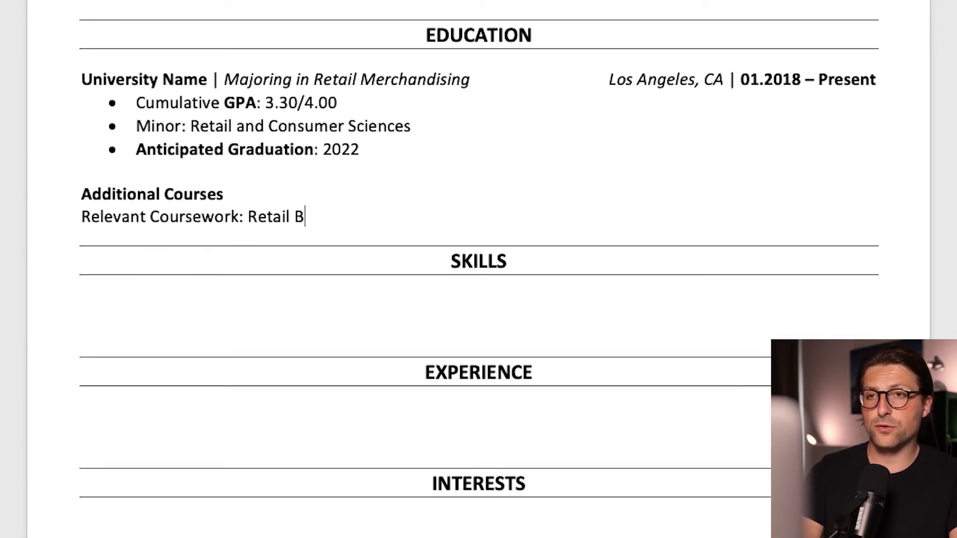
type("uying, Foundations of Retailing, Languages of Business and Fashion")
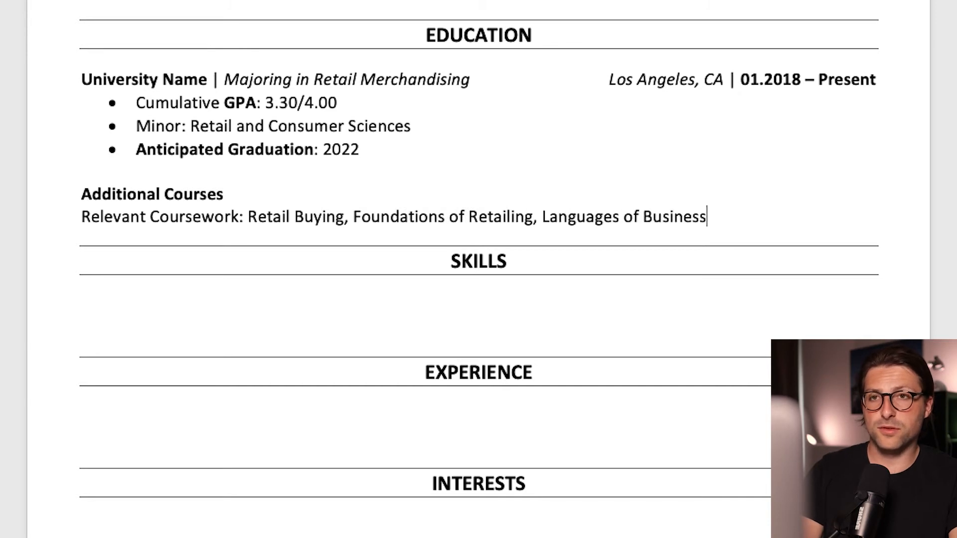
Step: Add a bold "Certificates" subheading with bullets "Certified Customer Service Professional (CCSP)" and "AED, American Red Cross, CPR, First Aid"
key("Return")
key("Return")
key("ctrl+b")
type("Certificates")
key("Return")
key("ctrl+b")
type("*")
type("ustomer Service Professional (CCSP)")
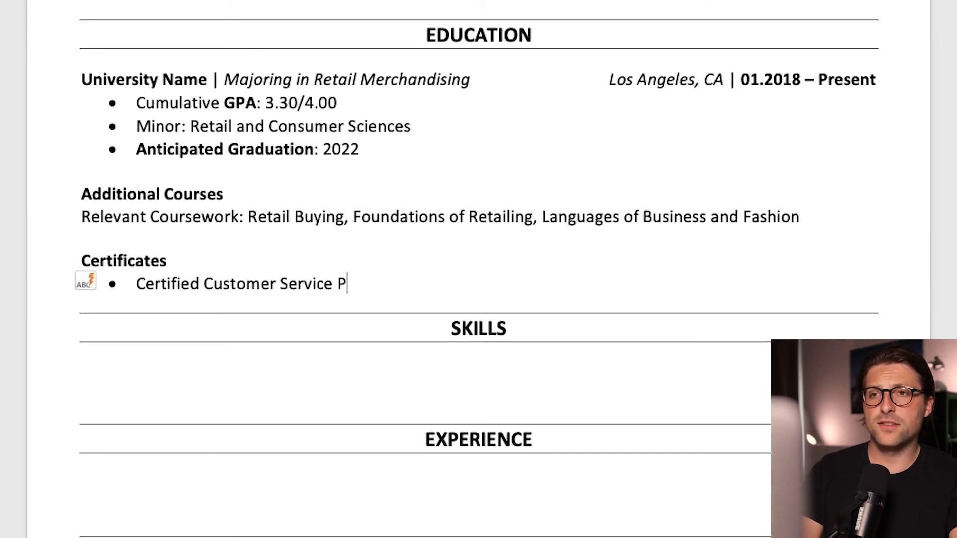
key("Return")
type("AED, American Red Cross, CPR, First Aid")
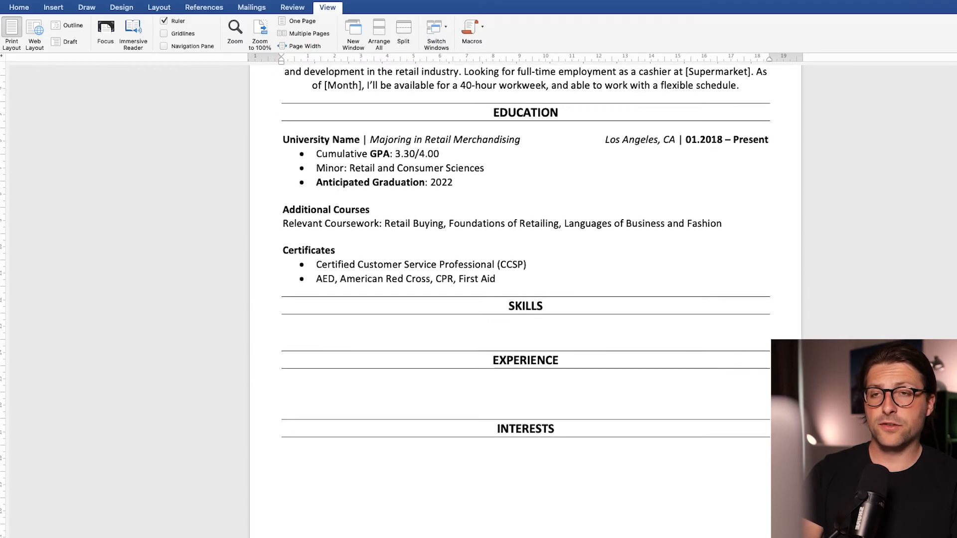
Step: Insert a 3x1 table under the SKILLS heading
scroll(525, 299, "down", 5)
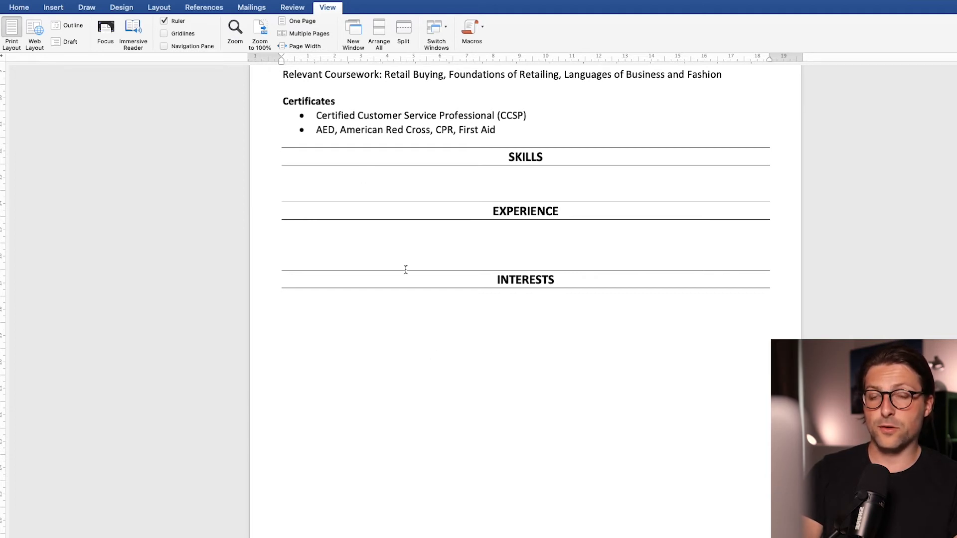
left_click(63, 10)
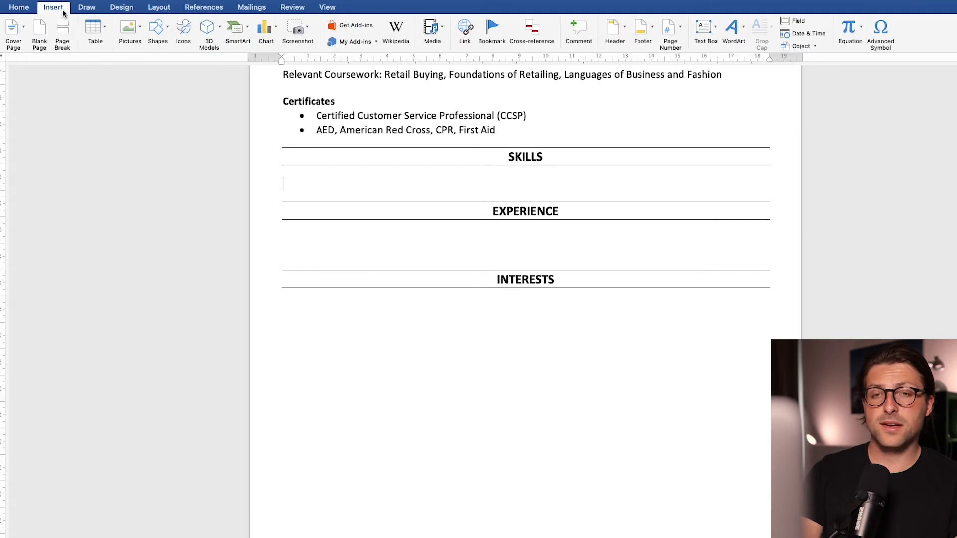
left_click(94, 27)
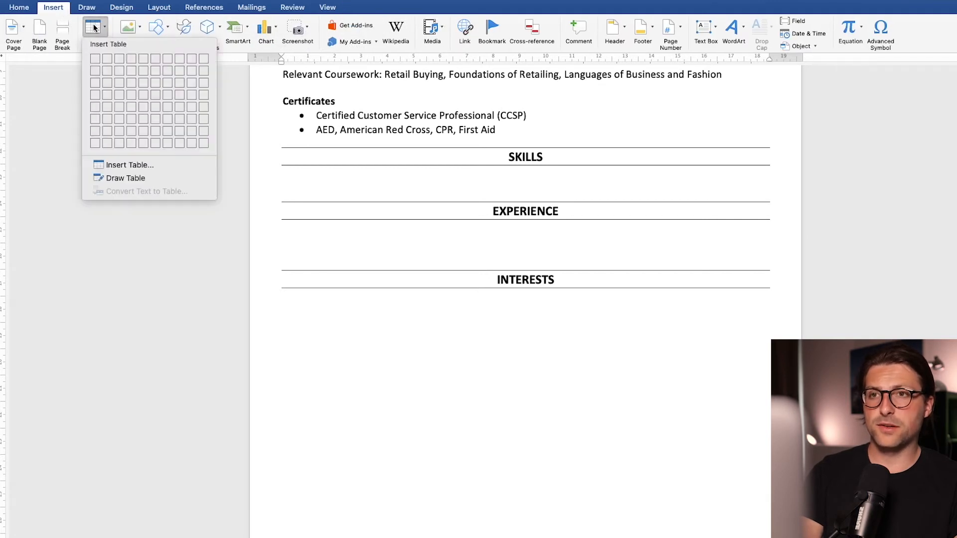
left_click(120, 59)
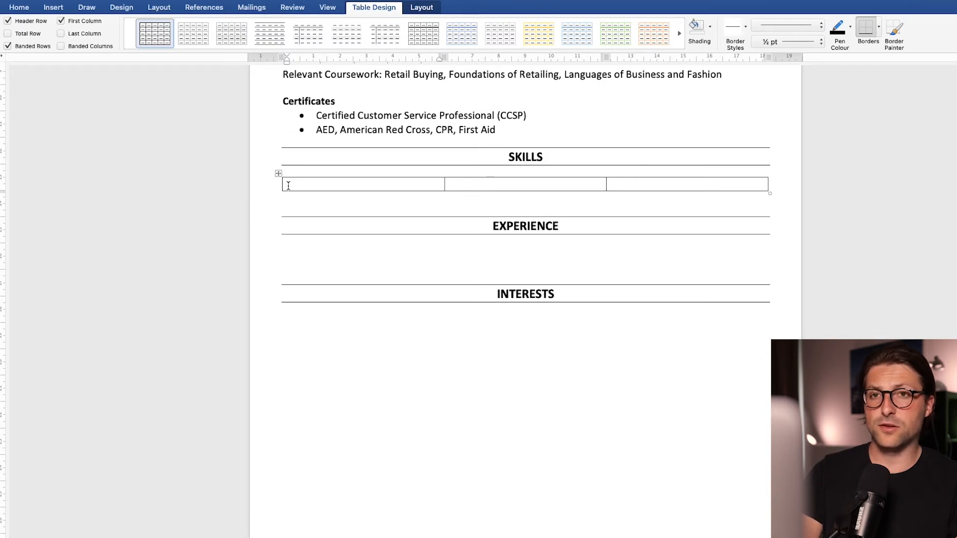
Step: Set the table's default cell margins to 0 cm left and 0.05 cm right
left_click(419, 10)
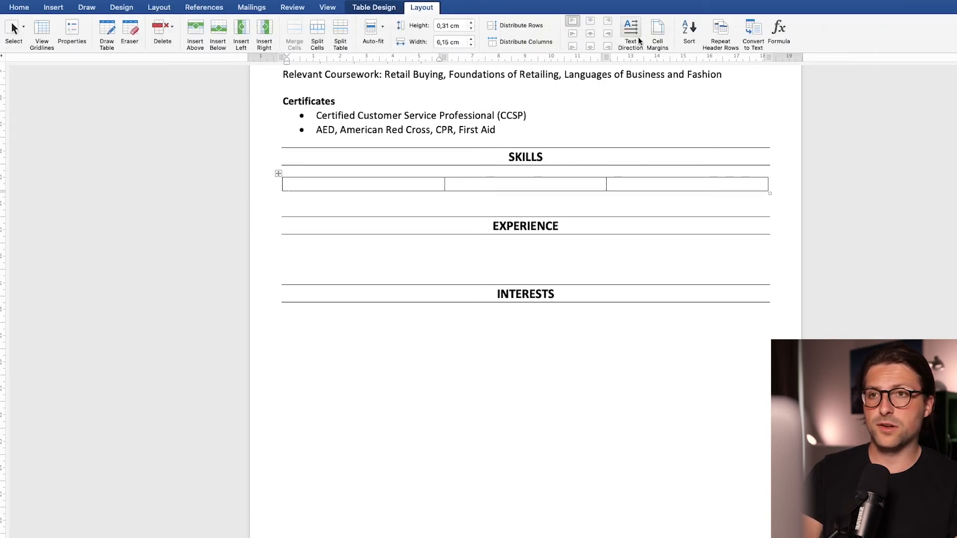
left_click(656, 32)
left_click(602, 141)
left_click(602, 142)
left_click(602, 141)
left_click(602, 158)
left_click(602, 157)
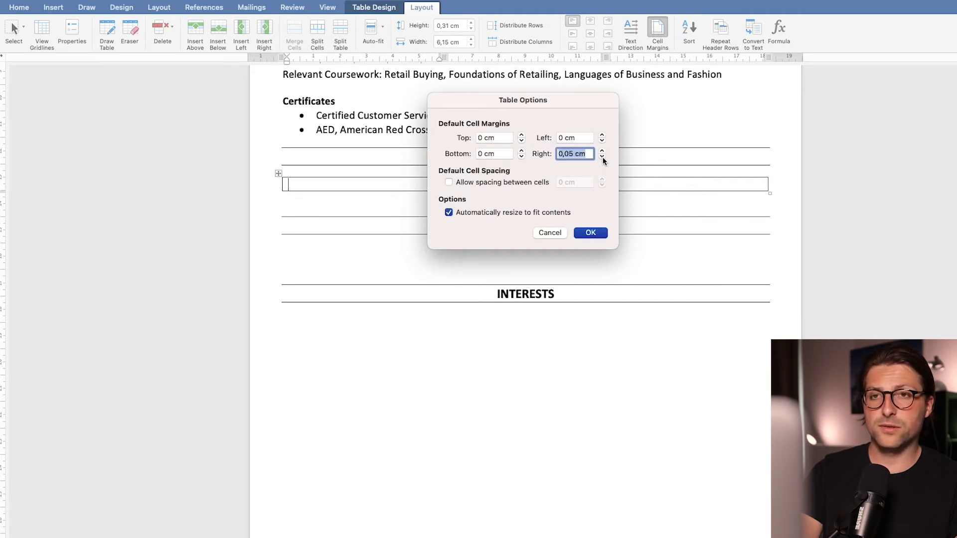
left_click(586, 235)
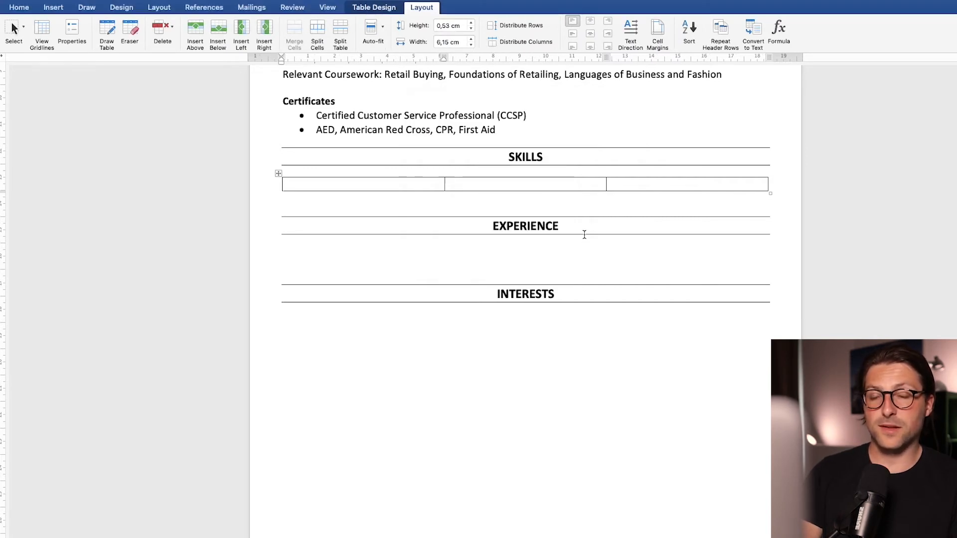